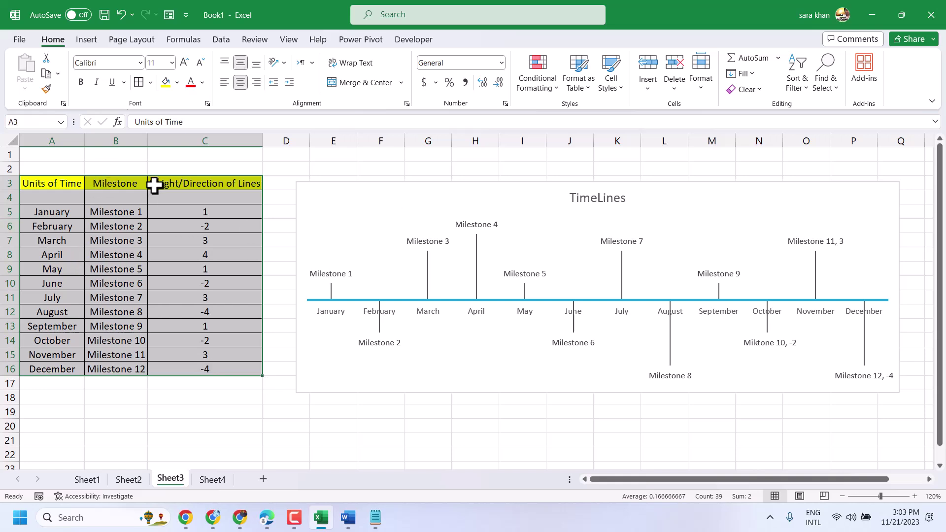
- Copy the milestone table in A3:C16 of Sheet3 and paste it with its formatting at A1 of a new worksheet
{"action": "right_click", "coordinate": [129, 203]}
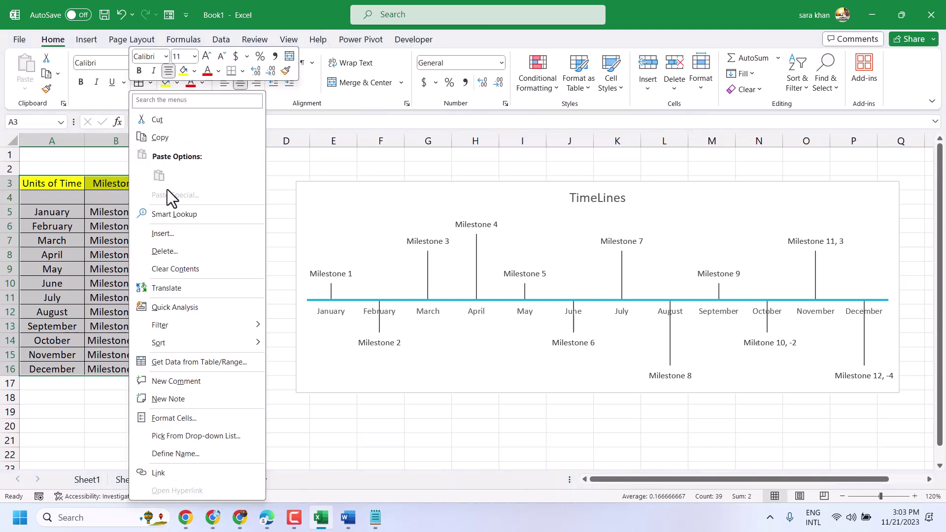
{"action": "key", "text": "Escape"}
{"action": "key", "text": "ctrl+c"}
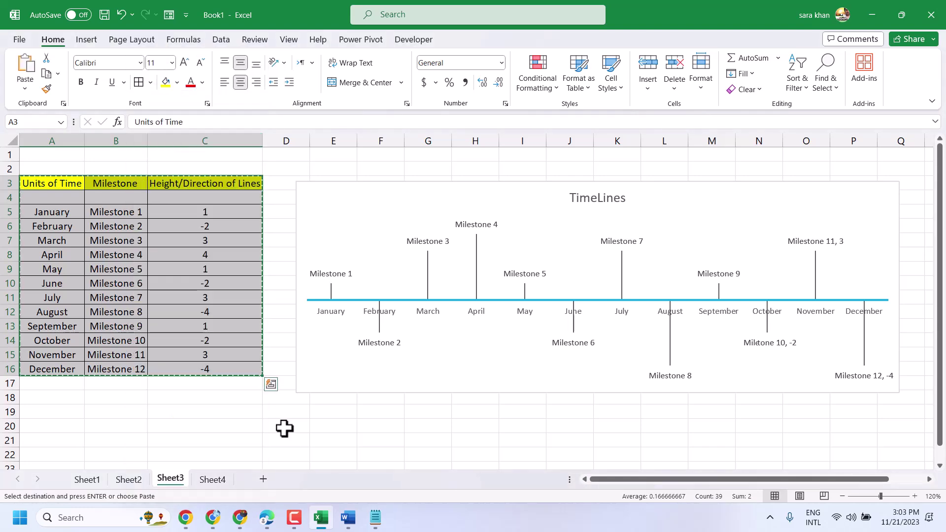
{"action": "left_click", "coordinate": [262, 479]}
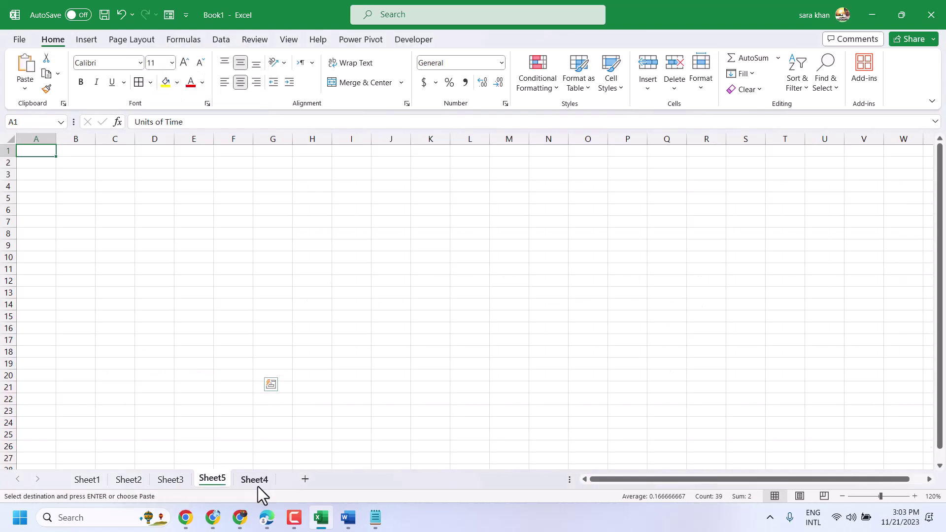
{"action": "right_click", "coordinate": [47, 152]}
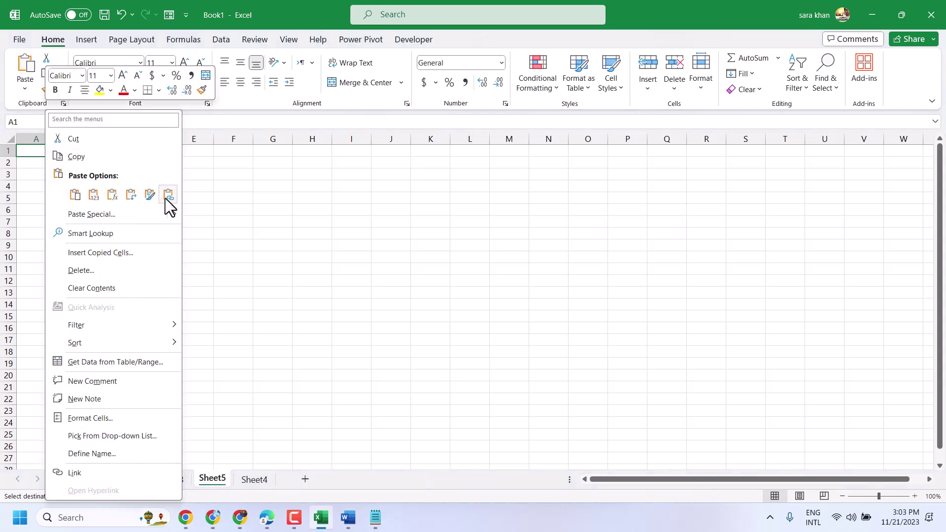
{"action": "left_click", "coordinate": [77, 196]}
{"action": "left_click", "coordinate": [233, 279]}
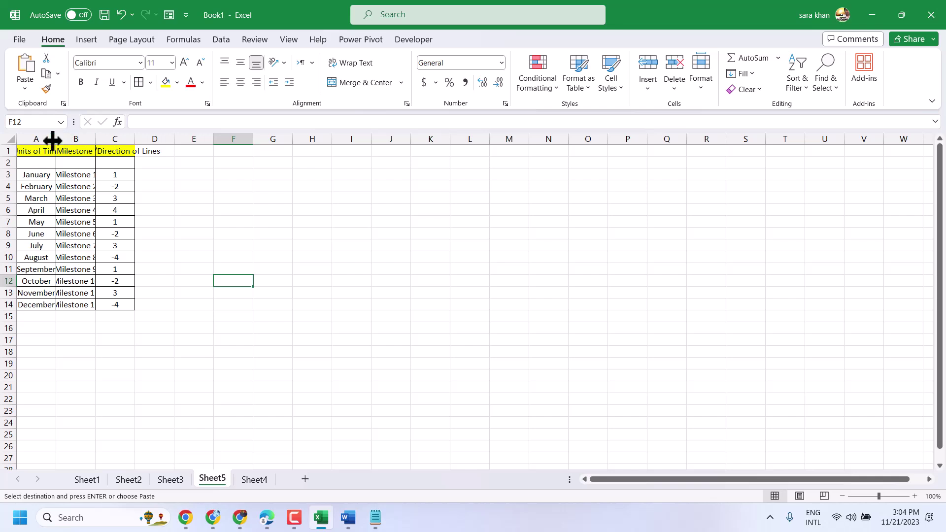
- AutoFit the widths of columns A, B and C to the pasted table's contents
{"action": "double_click", "coordinate": [56, 139]}
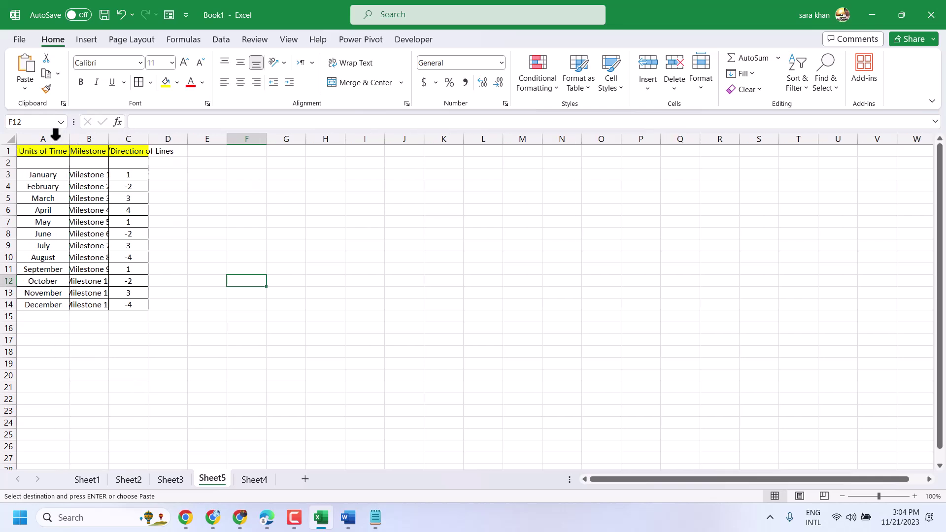
{"action": "double_click", "coordinate": [108, 139]}
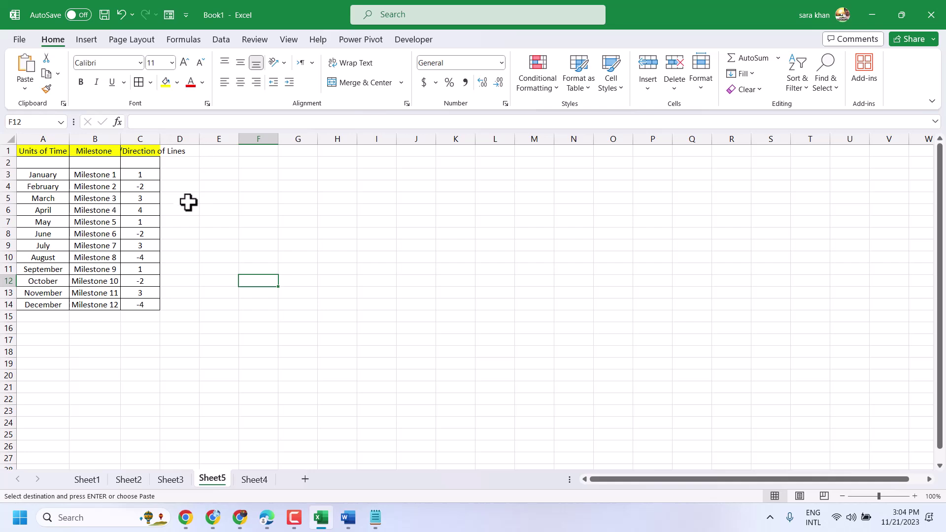
{"action": "double_click", "coordinate": [161, 138]}
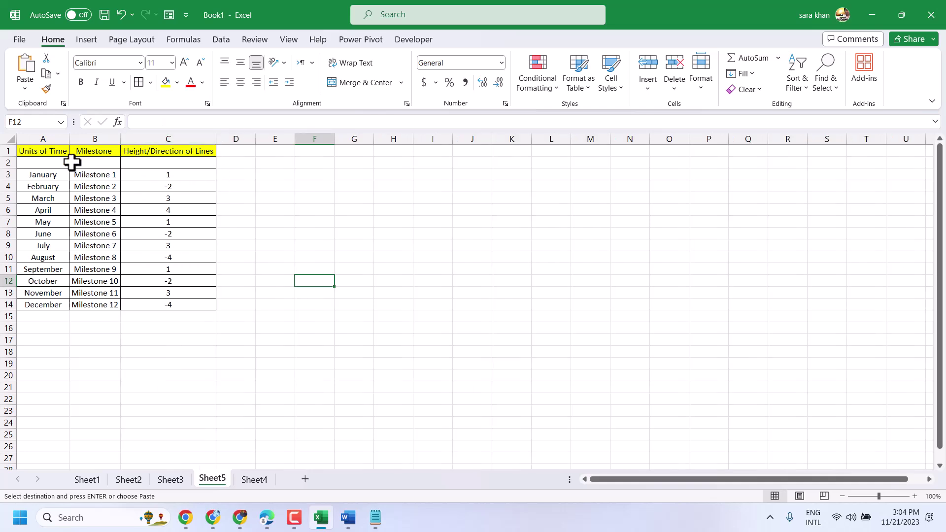
{"action": "left_click_drag", "start_coordinate": [46, 153], "coordinate": [123, 173]}
{"action": "left_click_drag", "start_coordinate": [151, 261], "coordinate": [164, 308]}
{"action": "left_click", "coordinate": [394, 223]}
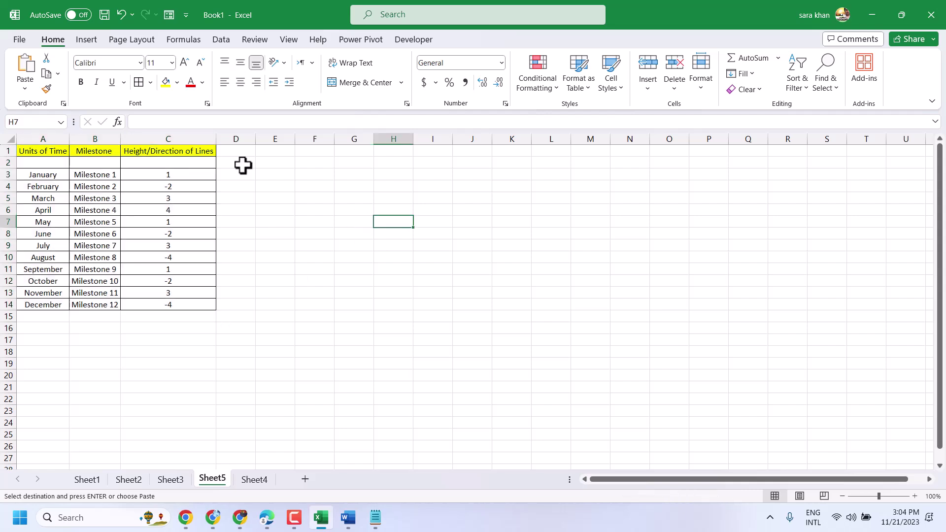
{"action": "left_click", "coordinate": [362, 187]}
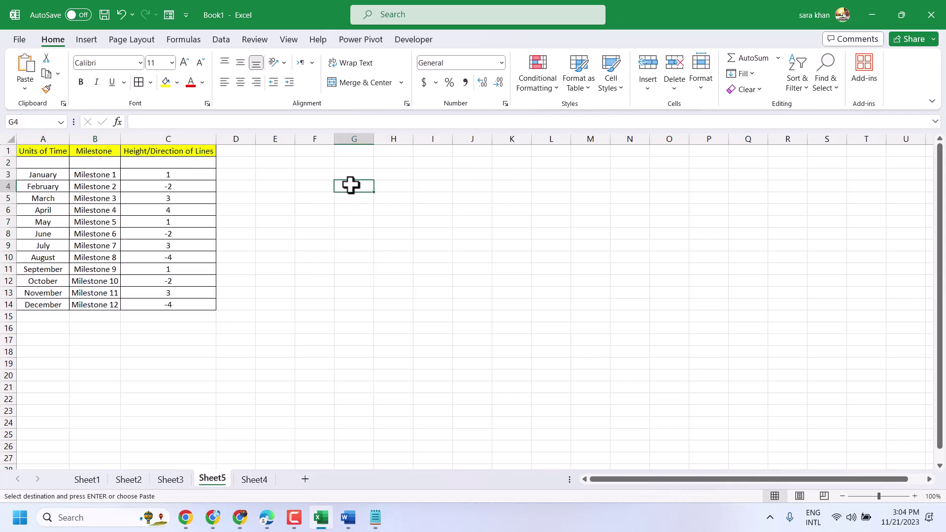
- Insert a 2-D clustered column chart from the months in A3:A14 and the height/direction values in C3:C14
{"action": "left_click_drag", "start_coordinate": [45, 174], "coordinate": [52, 305]}
{"action": "key", "text": "ctrl+v"}
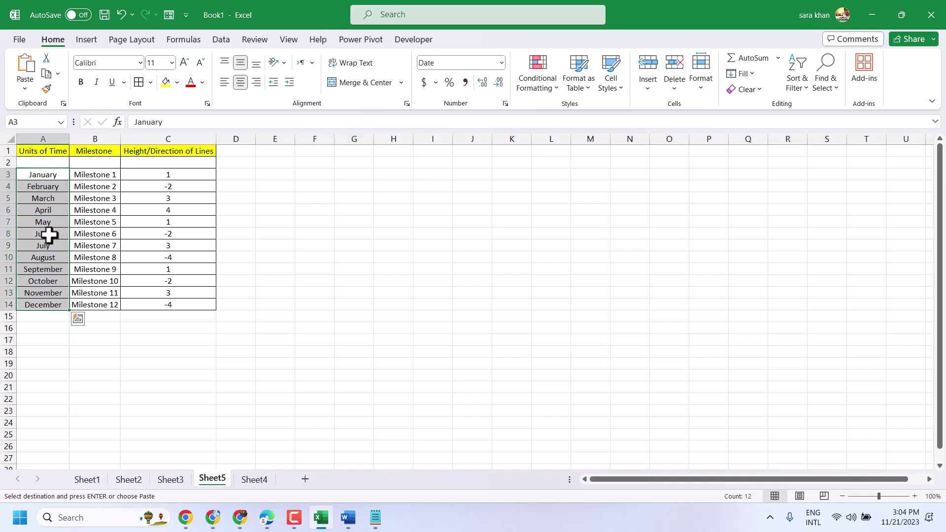
{"action": "left_click_drag", "start_coordinate": [178, 175], "coordinate": [184, 305]}
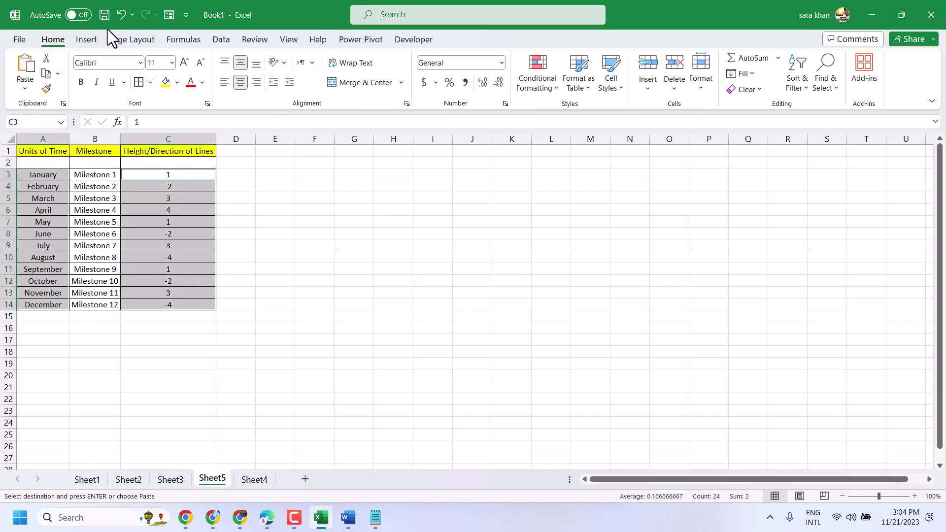
{"action": "left_click", "coordinate": [87, 40]}
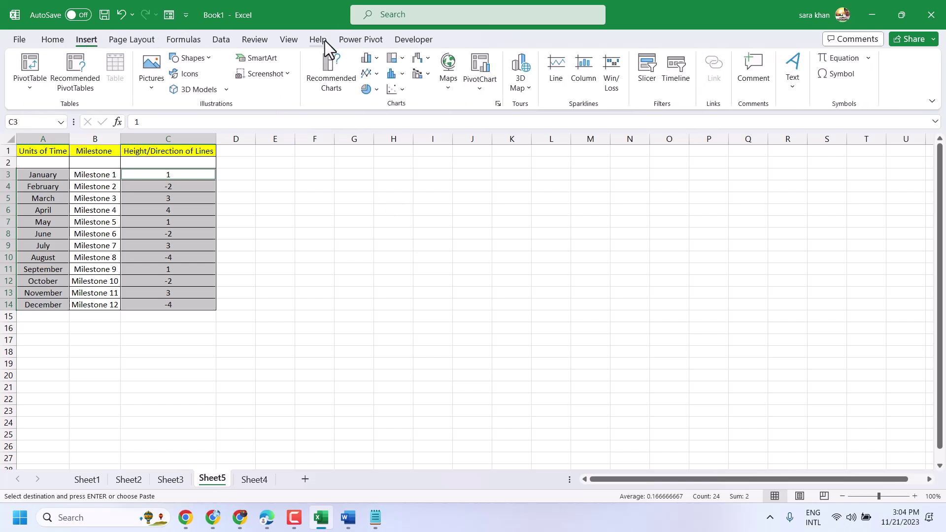
{"action": "left_click", "coordinate": [369, 58]}
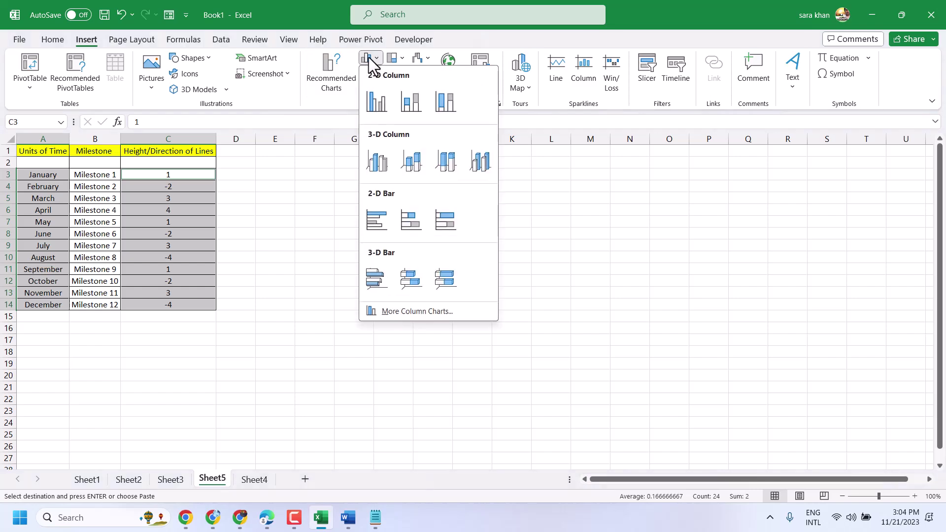
{"action": "left_click", "coordinate": [367, 108]}
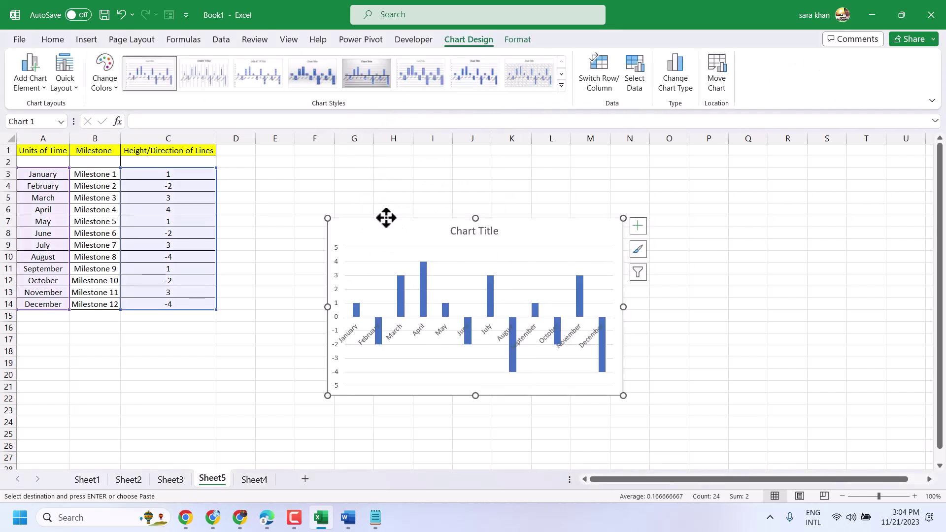
- Move and widen the chart to span columns F to T beside the table, and title it "TimeLine"
{"action": "left_click_drag", "start_coordinate": [393, 230], "coordinate": [359, 179]}
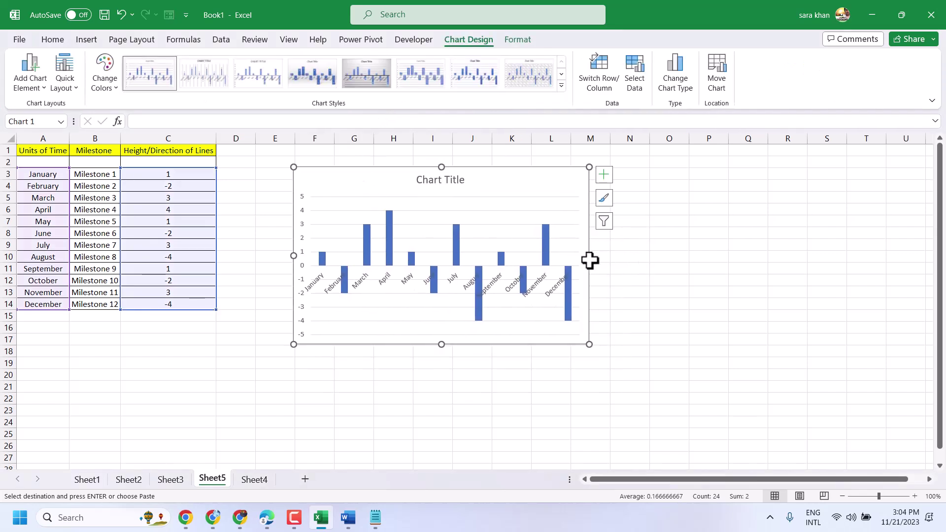
{"action": "left_click_drag", "start_coordinate": [590, 255], "coordinate": [883, 261]}
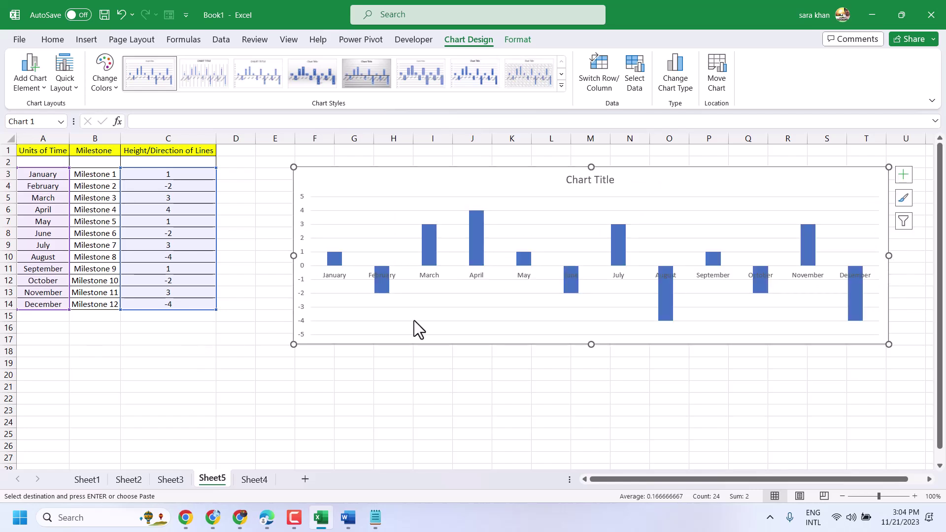
{"action": "triple_click", "coordinate": [593, 182]}
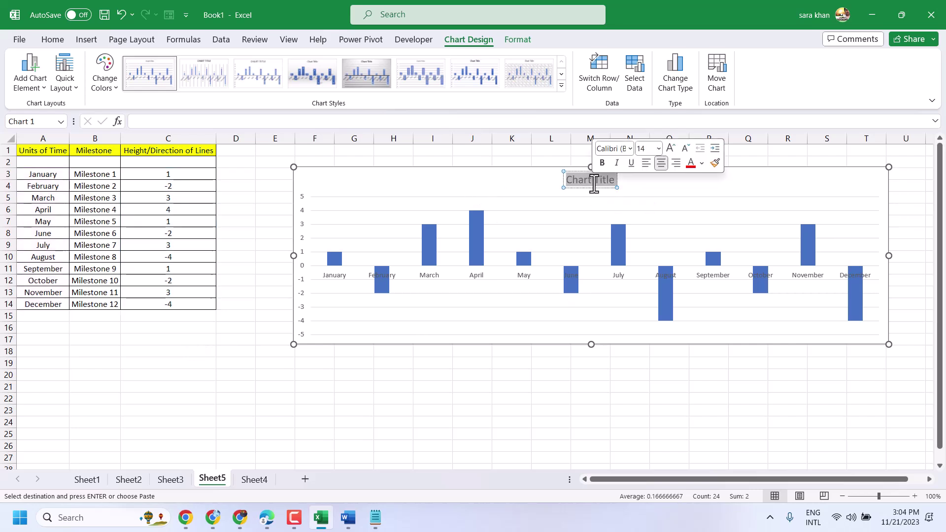
{"action": "type", "text": "Timeline"}
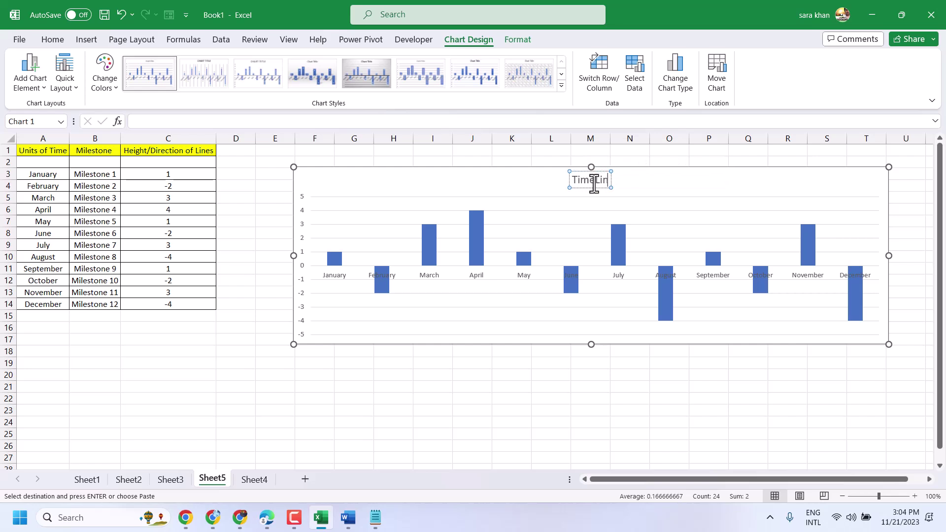
{"action": "left_click", "coordinate": [512, 372]}
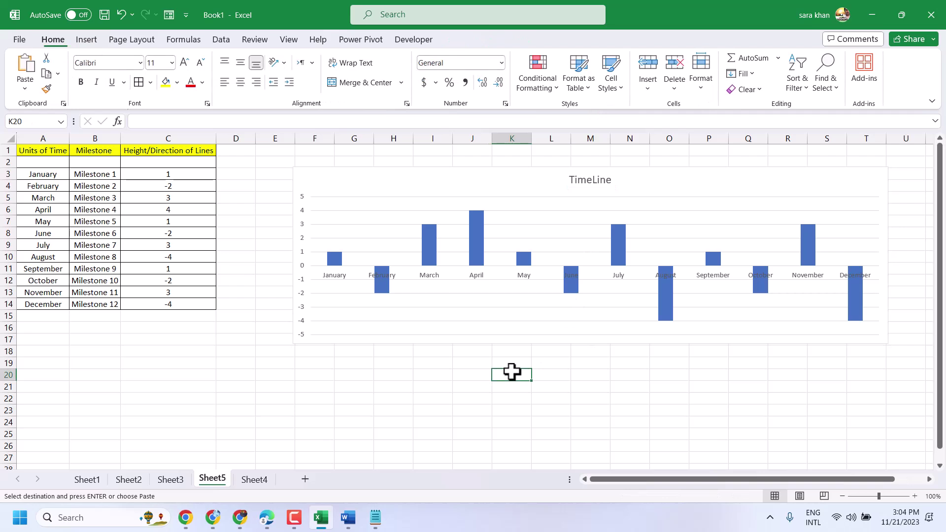
- Add data labels to the column series that include the milestone names from cells B3:B14
{"action": "left_click", "coordinate": [473, 236]}
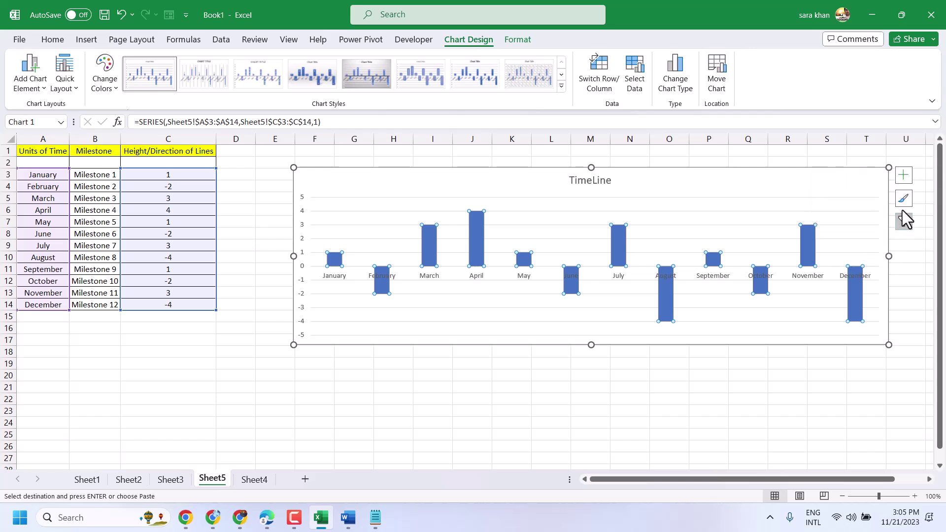
{"action": "left_click", "coordinate": [902, 176]}
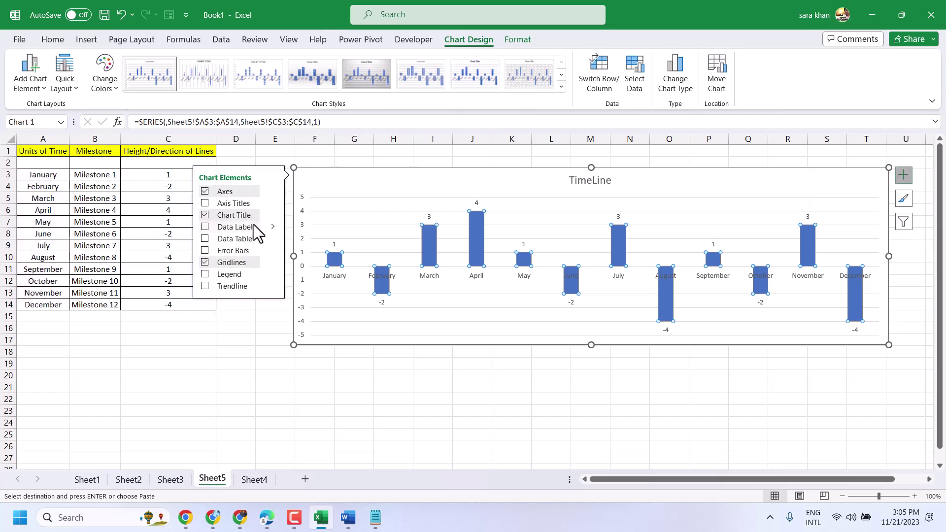
{"action": "mouse_move", "coordinate": [271, 227]}
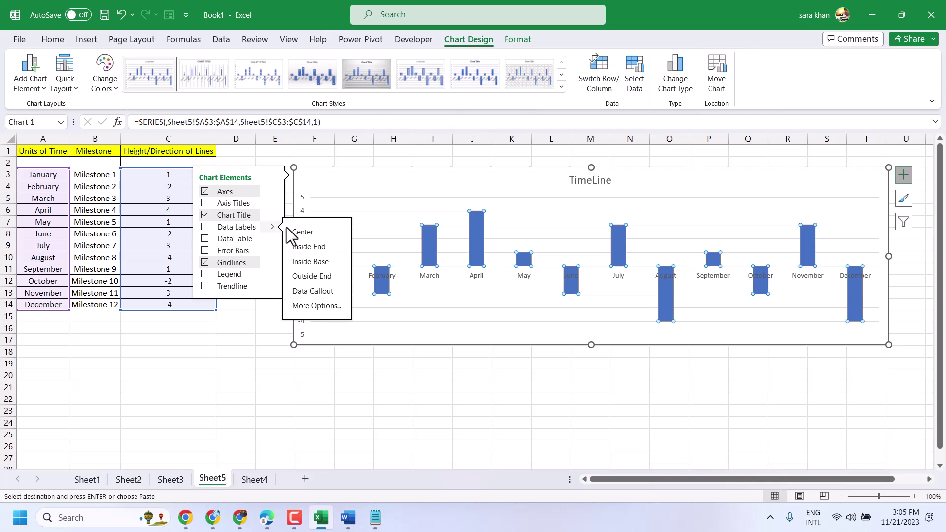
{"action": "left_click", "coordinate": [330, 306]}
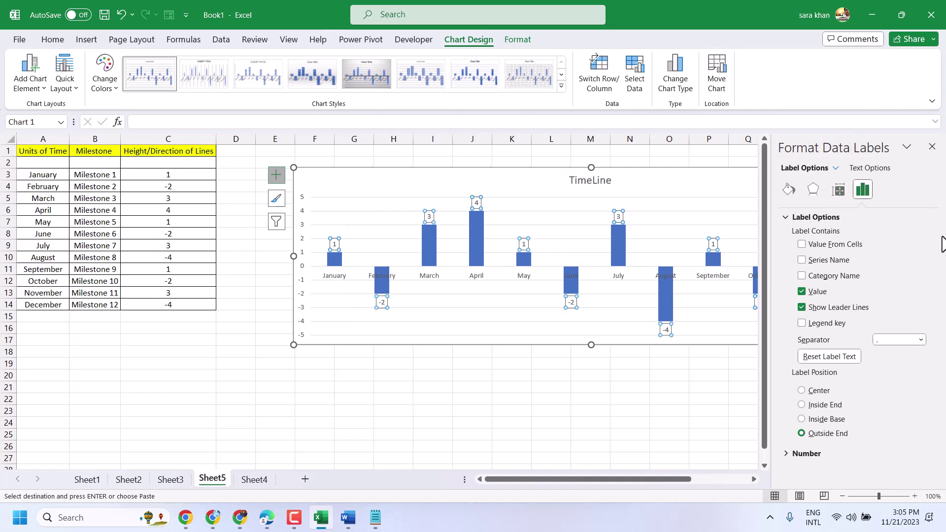
{"action": "left_click", "coordinate": [815, 245]}
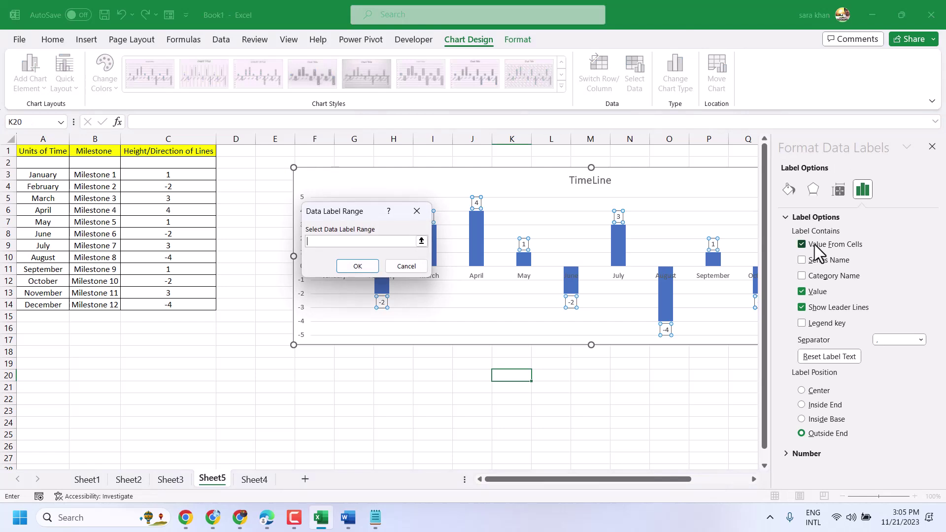
{"action": "left_click_drag", "start_coordinate": [101, 175], "coordinate": [102, 302]}
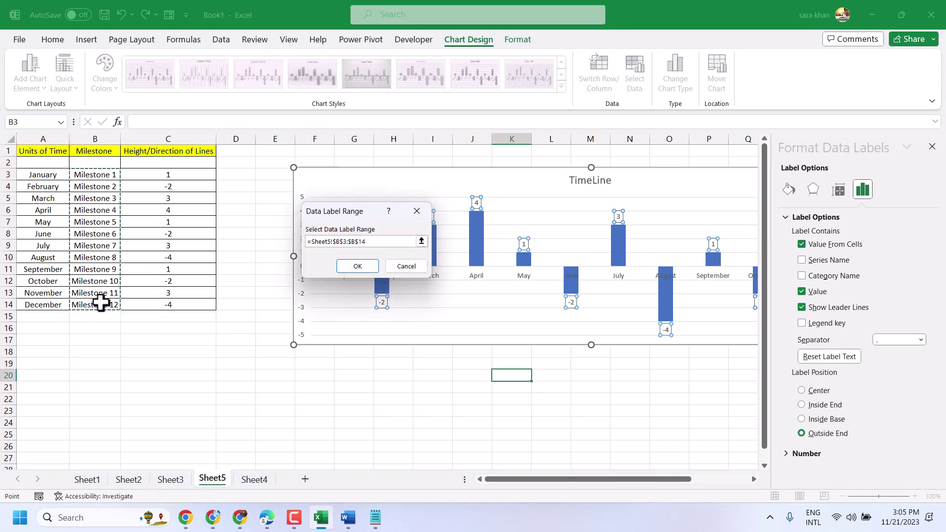
{"action": "left_click", "coordinate": [354, 266]}
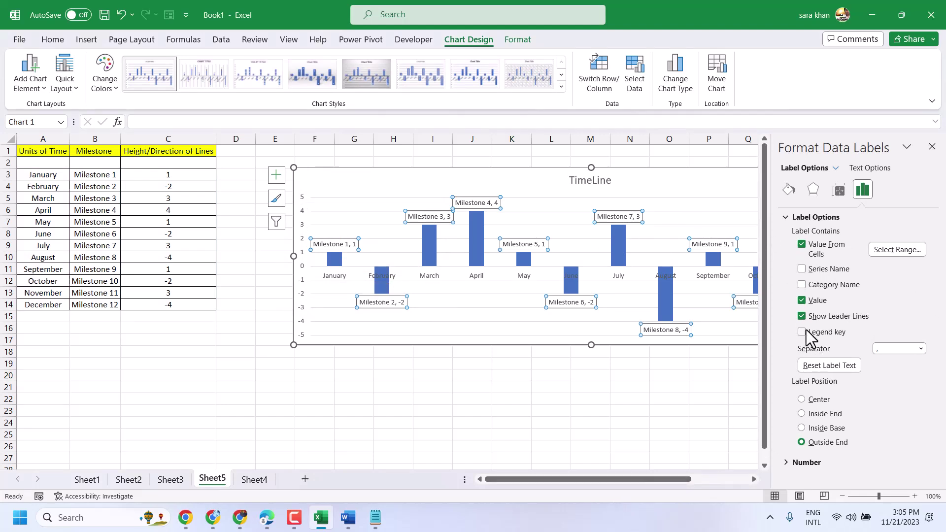
- Remove the numeric value from the data labels and close the label formatting options
{"action": "left_click", "coordinate": [801, 300]}
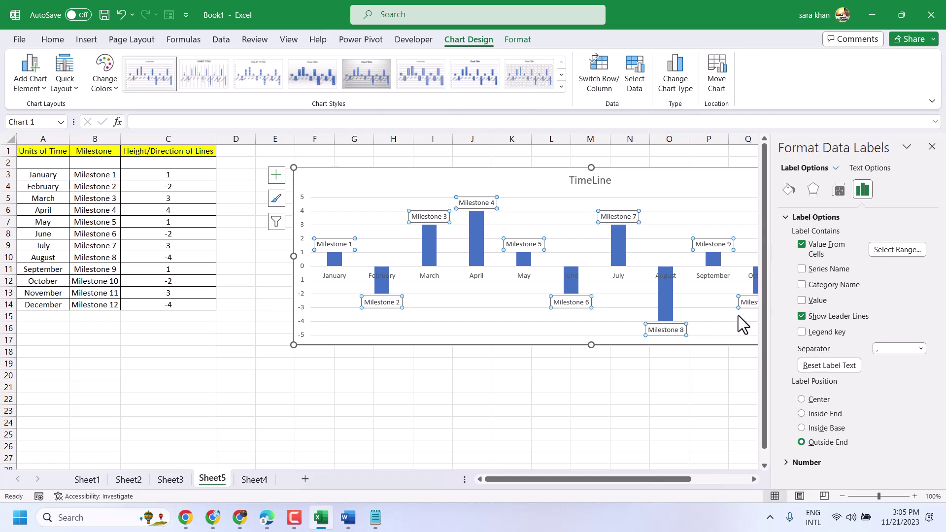
{"action": "left_click", "coordinate": [411, 385]}
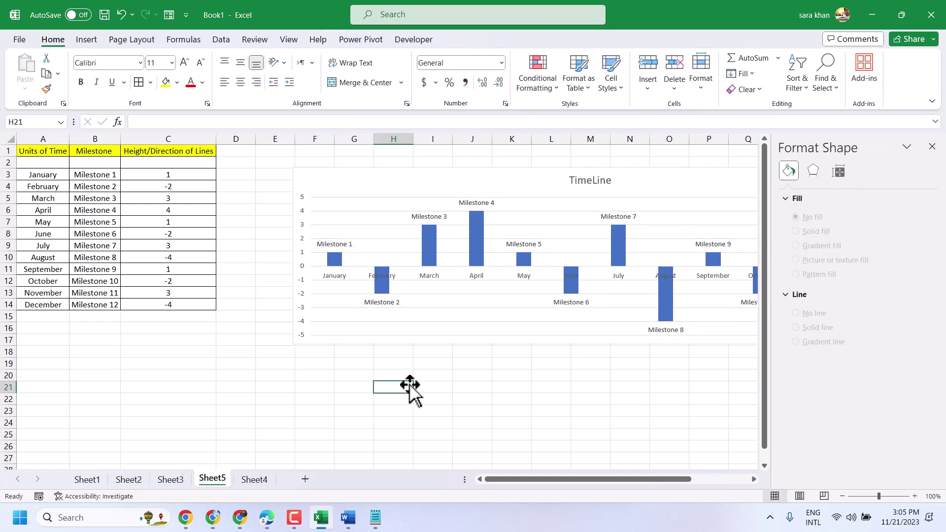
{"action": "left_click", "coordinate": [931, 146]}
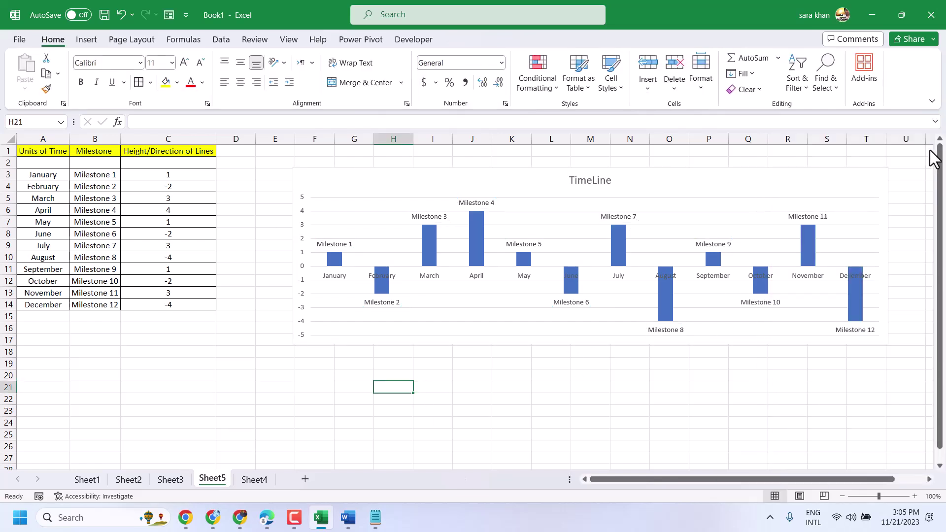
{"action": "left_click", "coordinate": [362, 175]}
{"action": "left_click", "coordinate": [326, 197]}
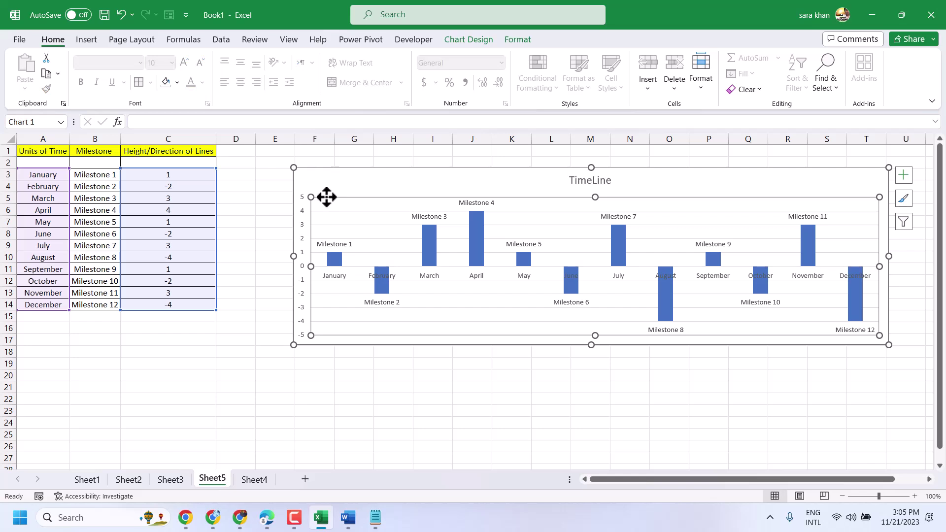
{"action": "left_click", "coordinate": [419, 372]}
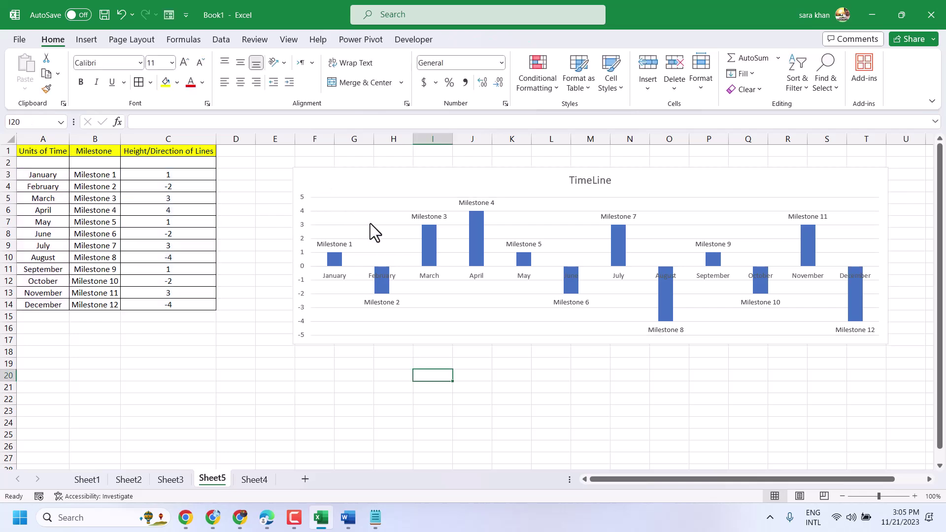
{"action": "left_click", "coordinate": [355, 198]}
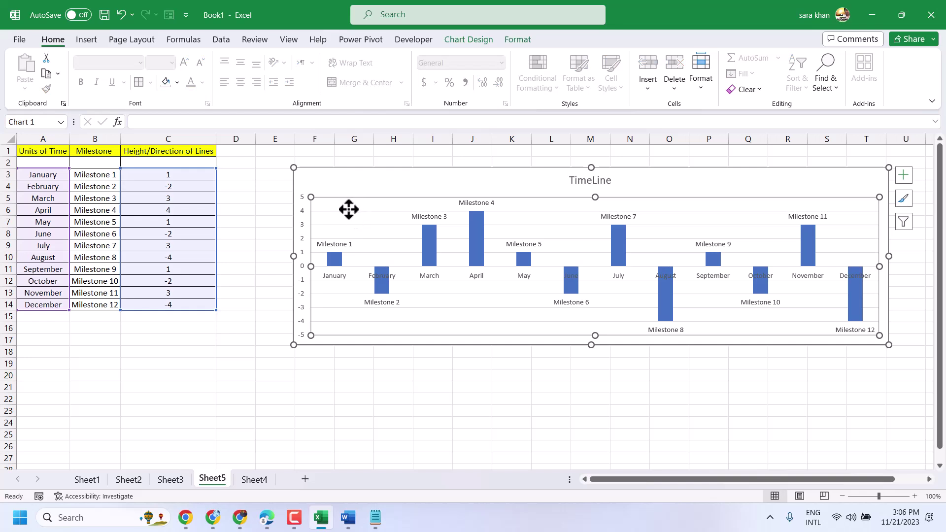
{"action": "left_click", "coordinate": [437, 400]}
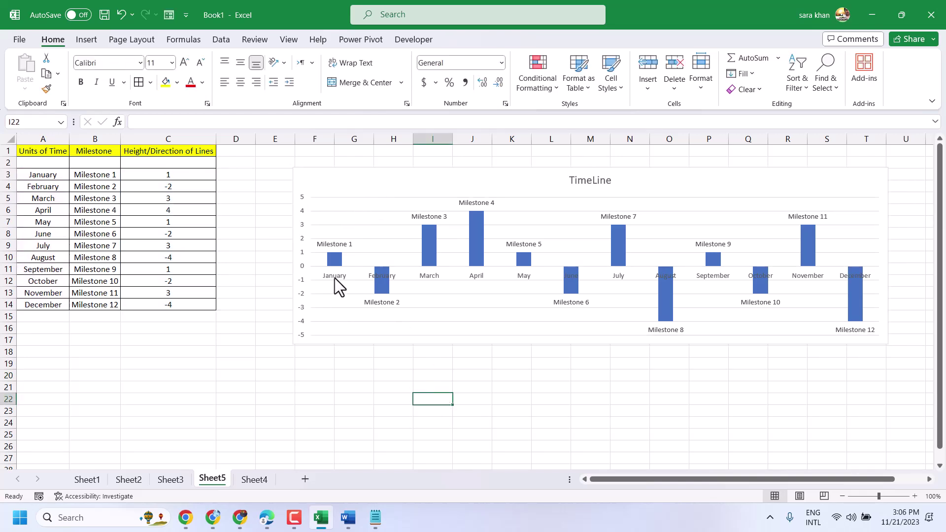
{"action": "left_click", "coordinate": [306, 206]}
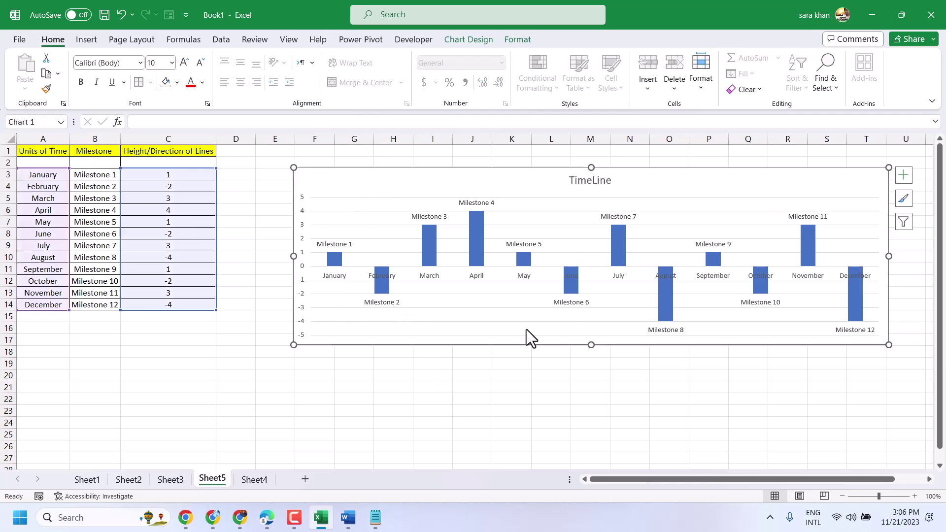
- Set the fill of the blue column series to No Fill
{"action": "left_click", "coordinate": [474, 233]}
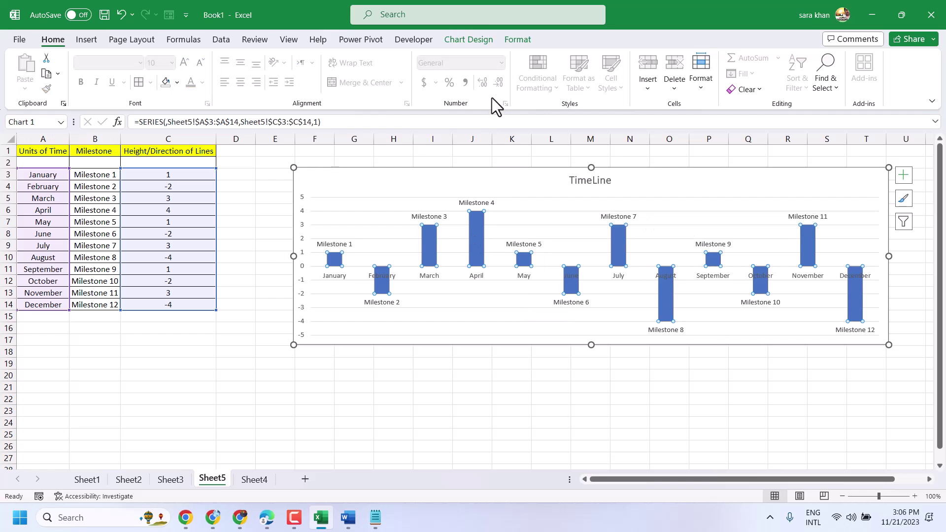
{"action": "left_click", "coordinate": [517, 39]}
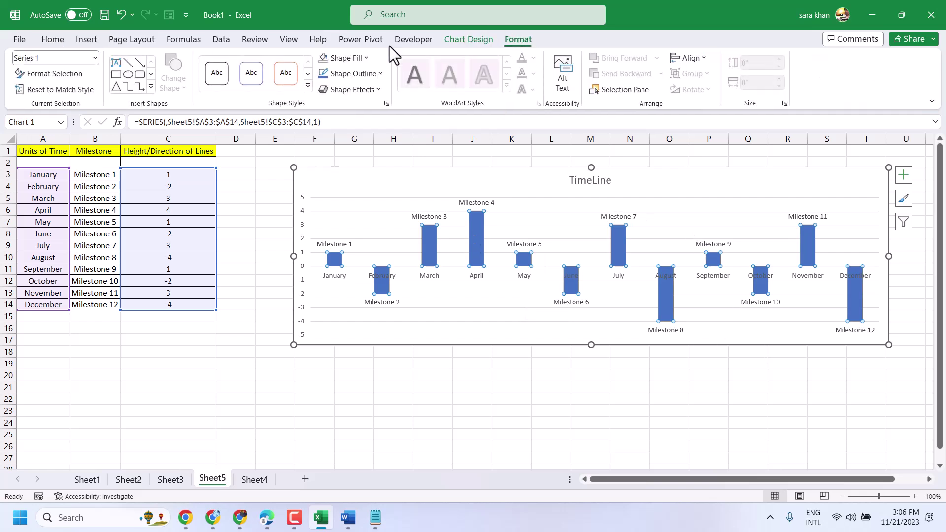
{"action": "left_click", "coordinate": [364, 58]}
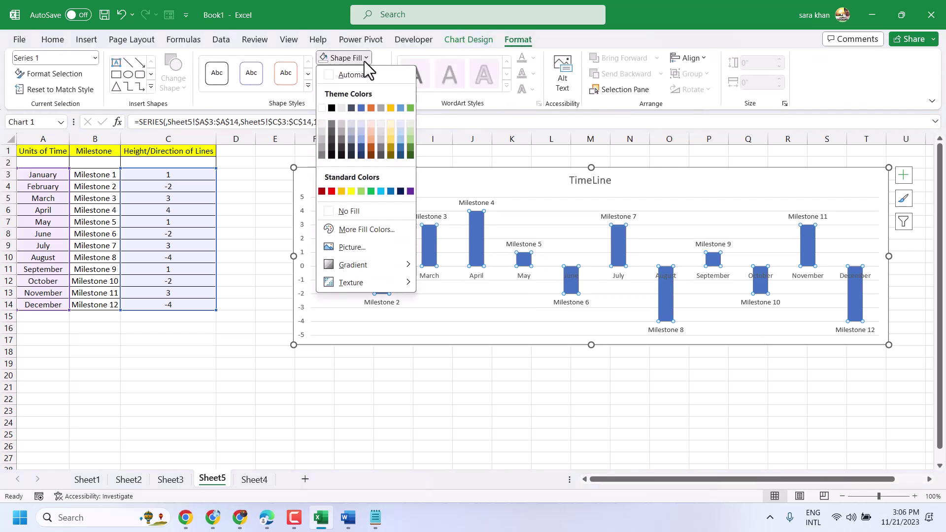
{"action": "left_click", "coordinate": [332, 210]}
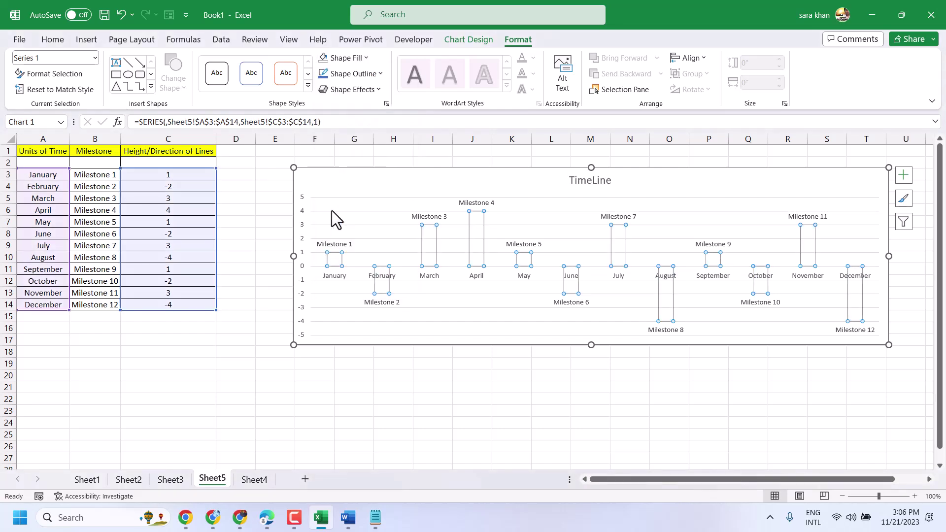
{"action": "left_click", "coordinate": [668, 399]}
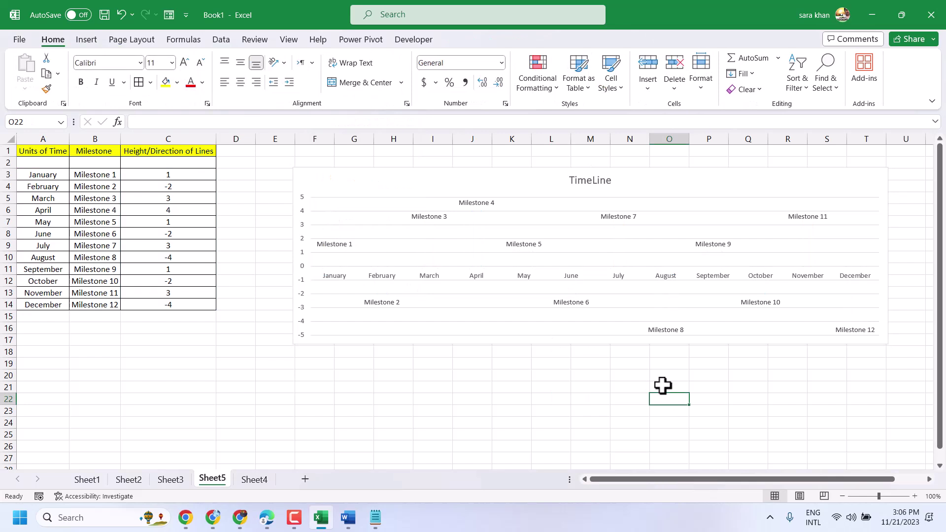
- Add error bars to the milestone series and open their detailed formatting options
{"action": "left_click", "coordinate": [613, 217]}
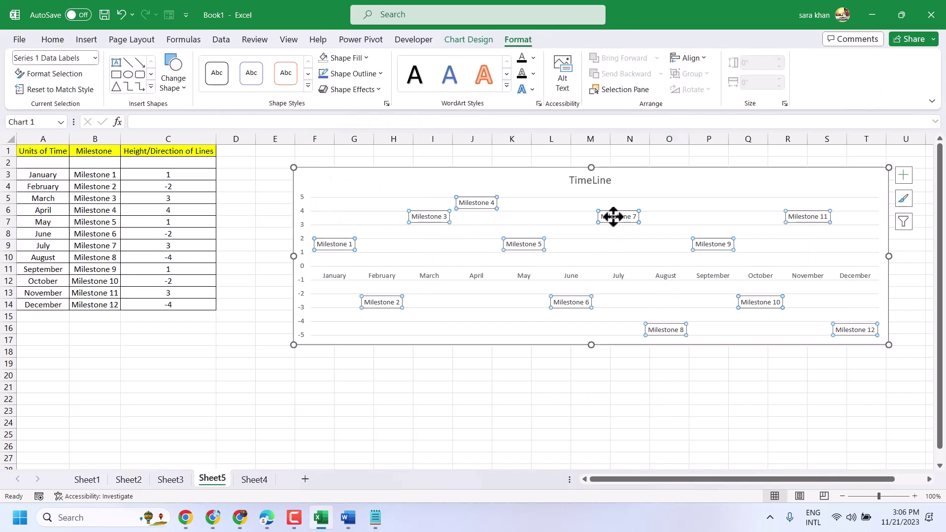
{"action": "left_click", "coordinate": [903, 177]}
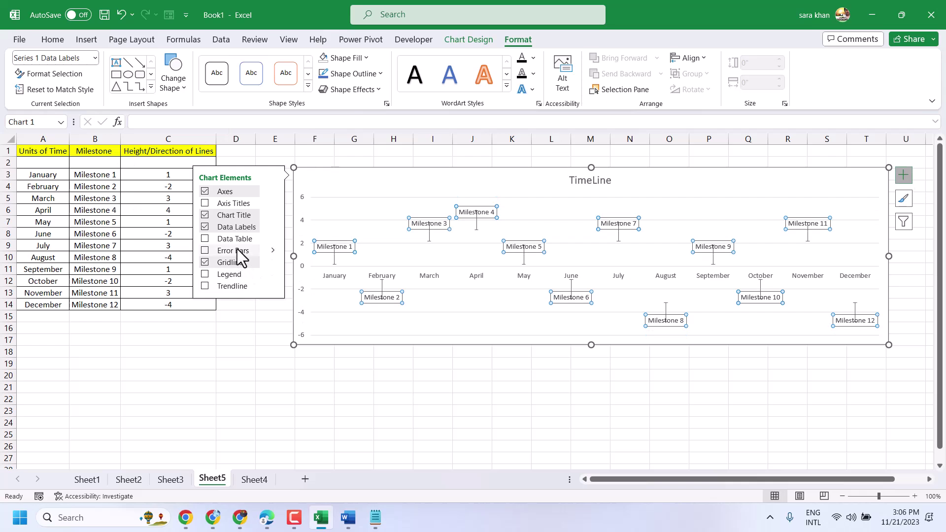
{"action": "left_click", "coordinate": [256, 253]}
{"action": "left_click", "coordinate": [272, 249]}
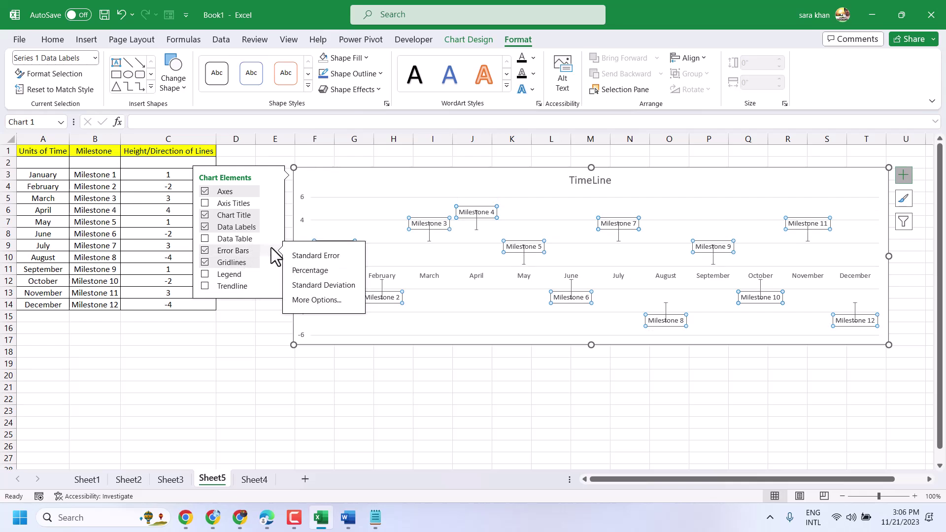
{"action": "left_click", "coordinate": [317, 300]}
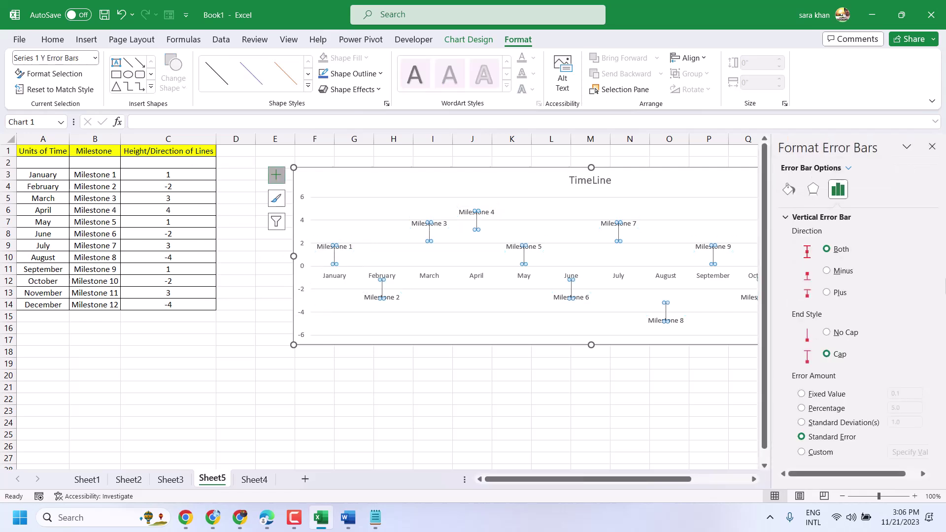
- Set the vertical error bars to the Minus direction with a 100 percent error amount and close the formatting options
{"action": "left_click", "coordinate": [833, 269]}
{"action": "left_click", "coordinate": [841, 407]}
{"action": "left_click", "coordinate": [891, 410]}
{"action": "type", "text": "100"}
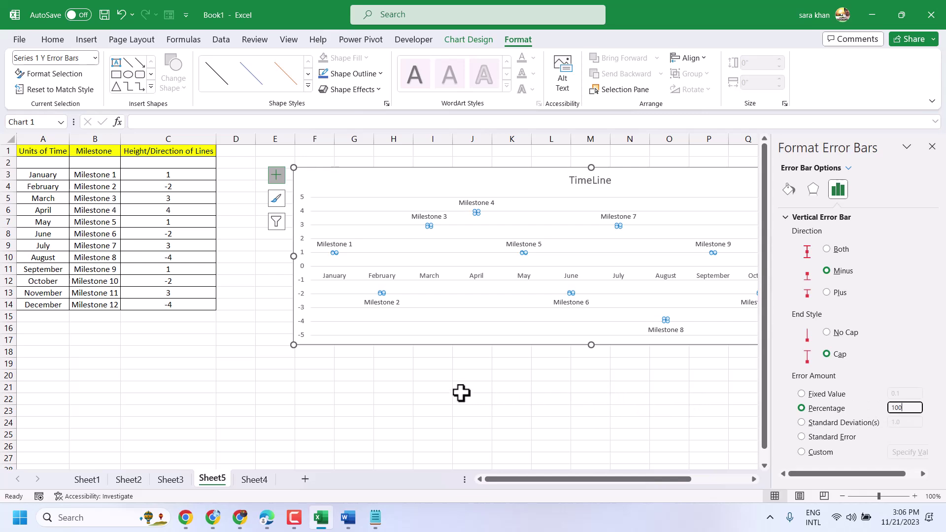
{"action": "left_click", "coordinate": [422, 381]}
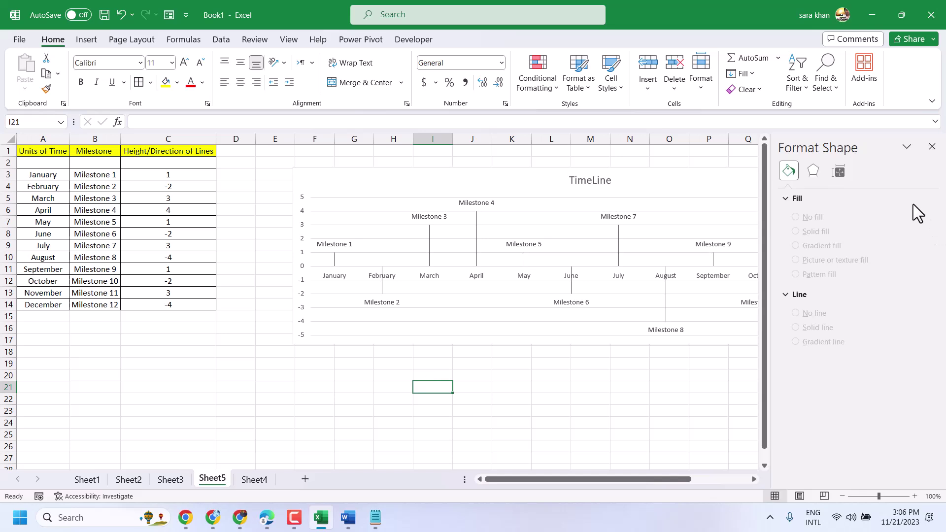
{"action": "left_click", "coordinate": [931, 147]}
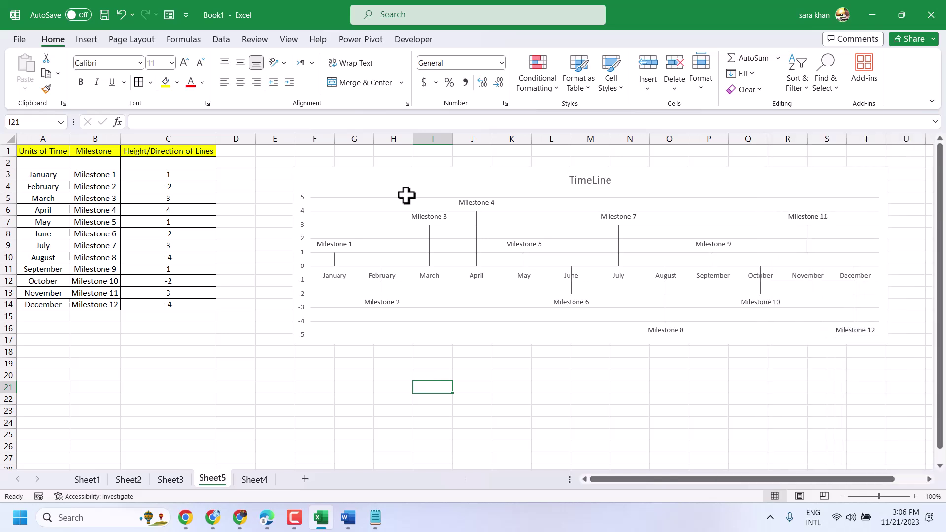
- Delete the vertical value axis and the horizontal gridlines from the chart
{"action": "left_click", "coordinate": [300, 203]}
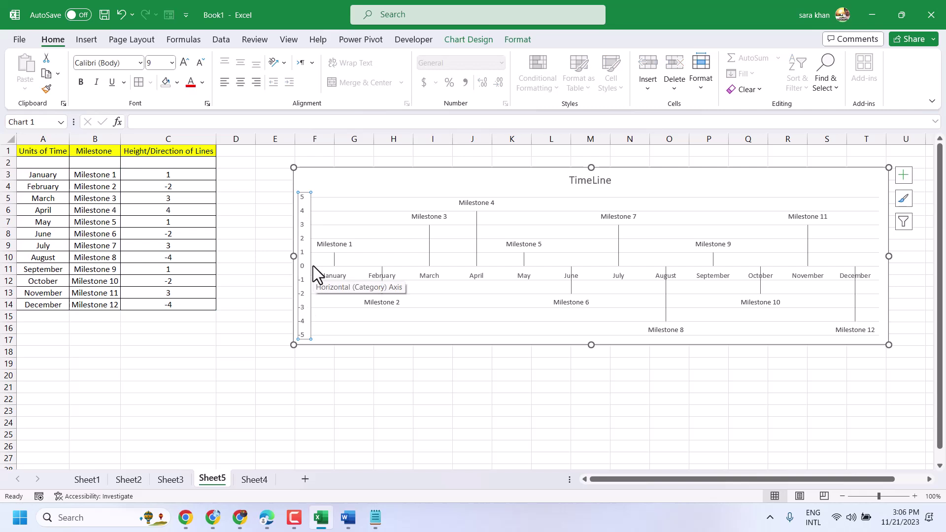
{"action": "key", "text": "Delete"}
{"action": "left_click", "coordinate": [327, 212]}
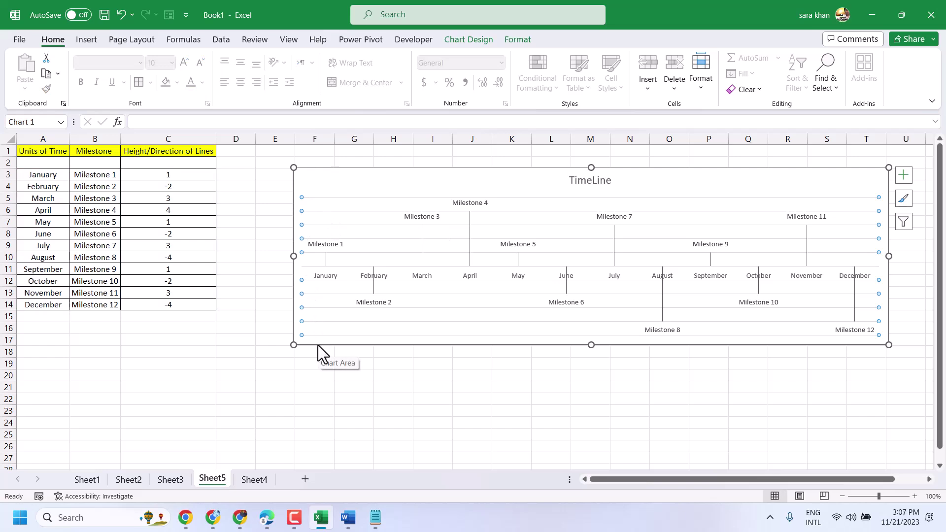
{"action": "key", "text": "Delete"}
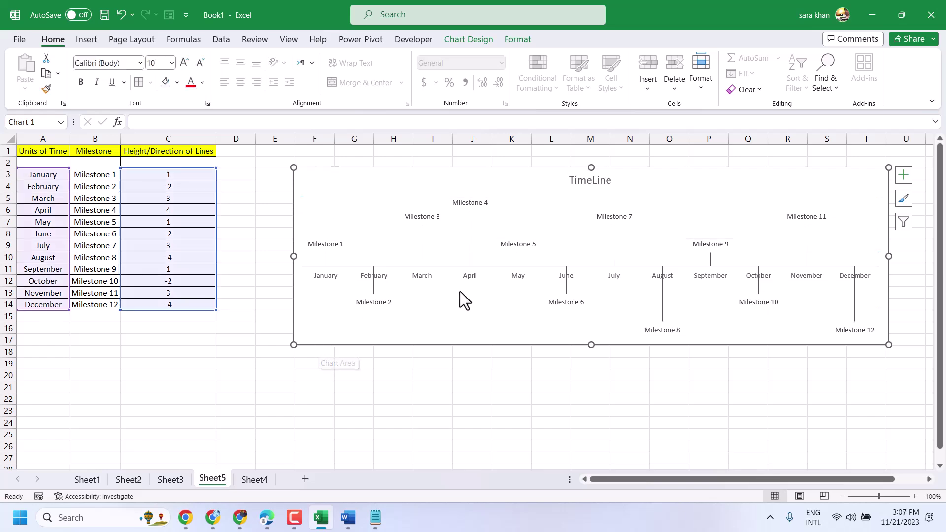
- Format the chart title "TimeLine" as bold, 20 pt, red text
{"action": "left_click", "coordinate": [599, 180]}
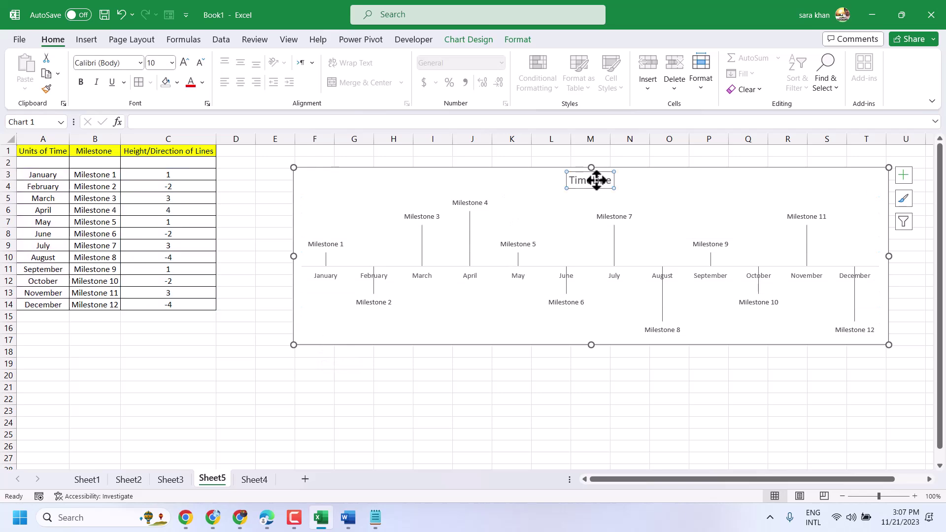
{"action": "double_click", "coordinate": [598, 182]}
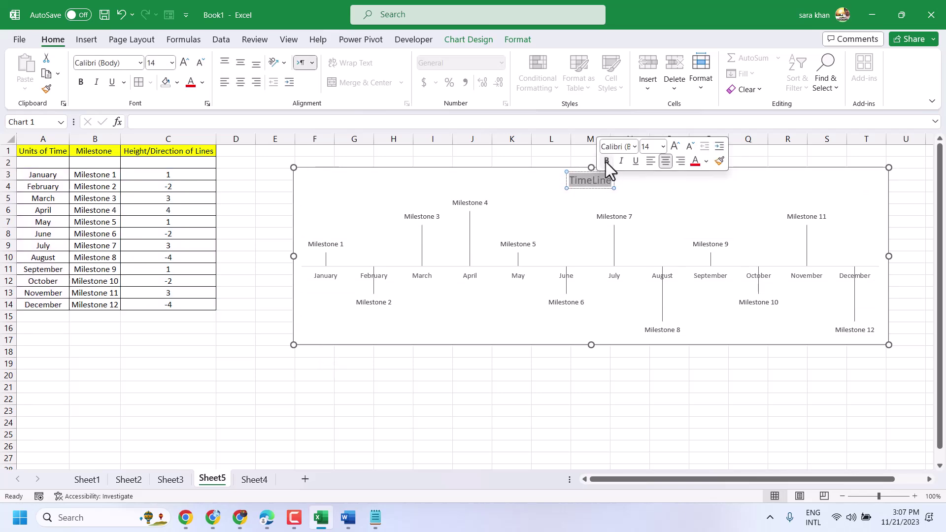
{"action": "left_click", "coordinate": [606, 161]}
{"action": "left_click", "coordinate": [675, 147]}
{"action": "left_click", "coordinate": [675, 148]}
{"action": "left_click", "coordinate": [675, 147]}
{"action": "left_click", "coordinate": [695, 160]}
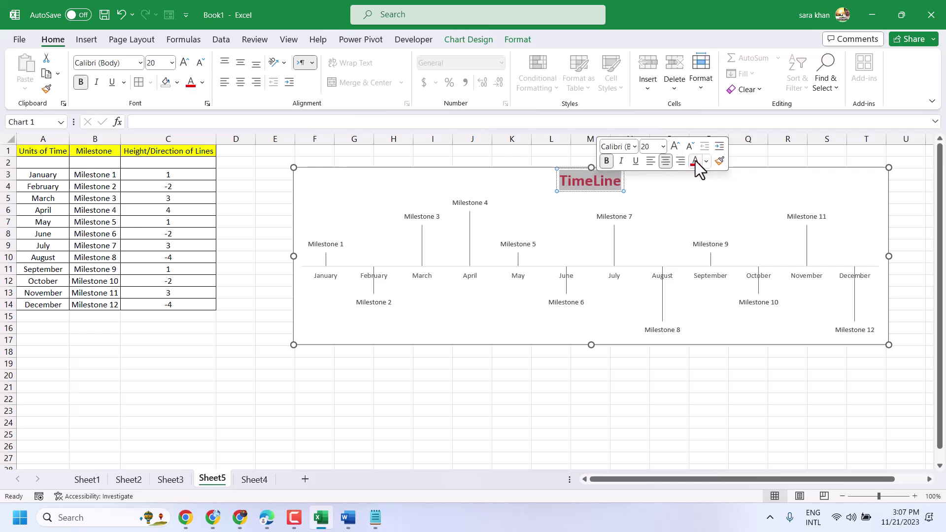
{"action": "left_click", "coordinate": [611, 261]}
{"action": "left_click", "coordinate": [492, 433]}
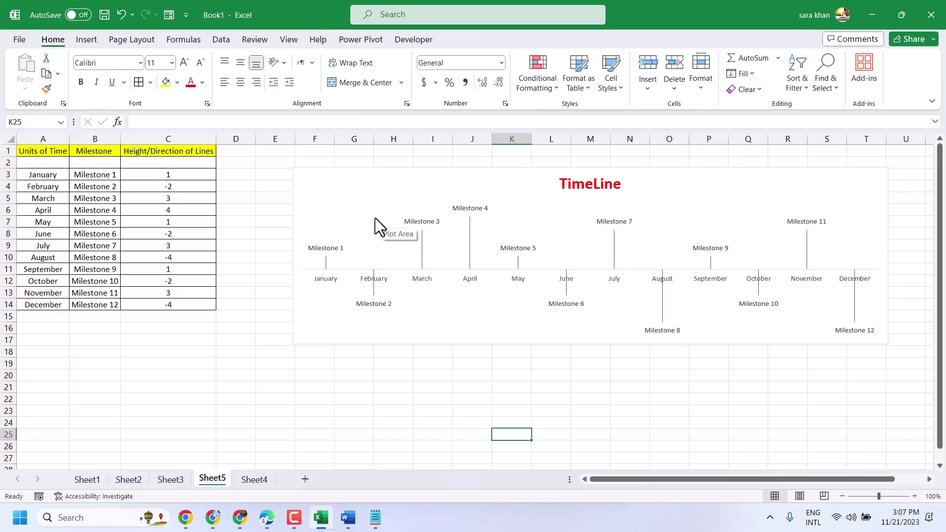
- Set the chart area to No fill and give it a solid line border
{"action": "left_click", "coordinate": [332, 192]}
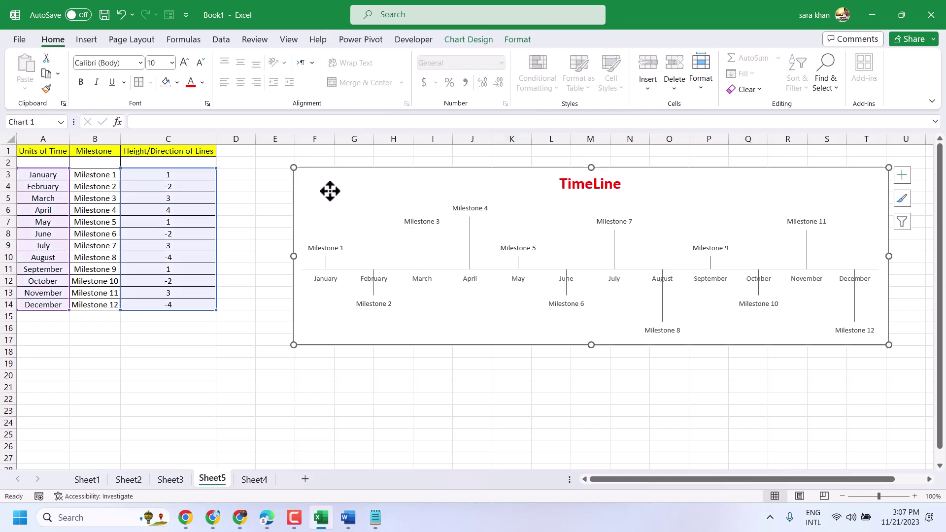
{"action": "double_click", "coordinate": [433, 165]}
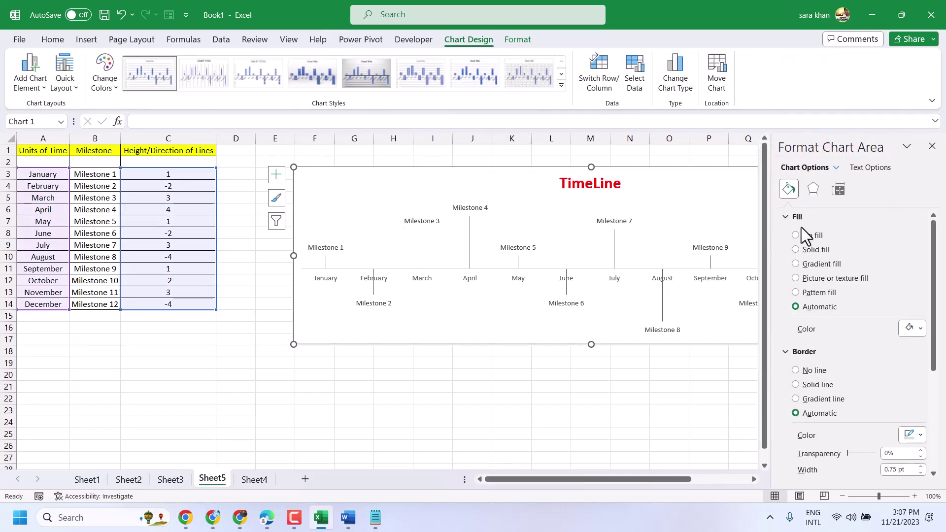
{"action": "left_click", "coordinate": [823, 247]}
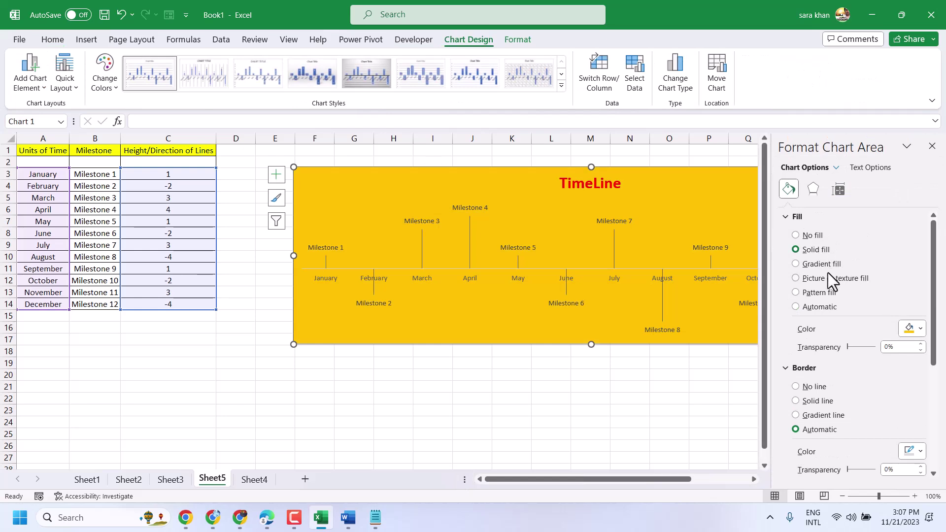
{"action": "left_click", "coordinate": [803, 236]}
{"action": "left_click", "coordinate": [816, 364]}
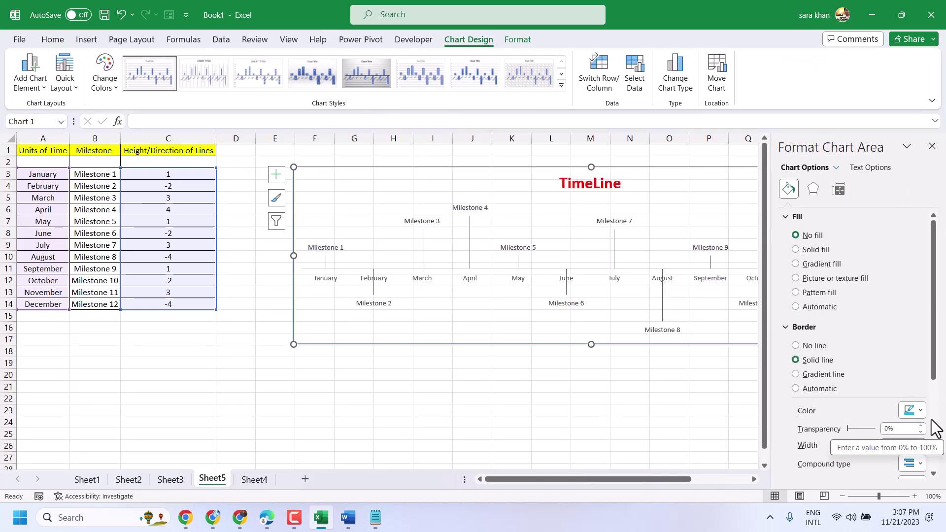
- Try a 2.25 pt width on the chart area border and return it to 0.75 pt
{"action": "left_click", "coordinate": [920, 442]}
{"action": "left_click", "coordinate": [920, 441]}
{"action": "left_click", "coordinate": [920, 442]}
{"action": "left_click", "coordinate": [920, 441]}
{"action": "left_click", "coordinate": [920, 441]}
{"action": "left_click", "coordinate": [920, 441]}
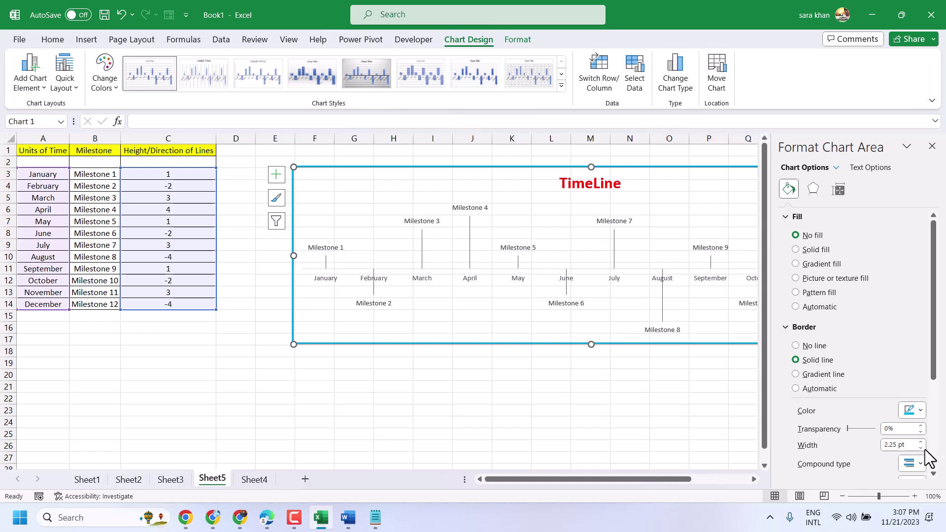
{"action": "left_click", "coordinate": [920, 448]}
{"action": "left_click", "coordinate": [920, 448]}
{"action": "left_click", "coordinate": [920, 448]}
{"action": "left_click", "coordinate": [920, 448]}
{"action": "left_click", "coordinate": [920, 447]}
{"action": "left_click", "coordinate": [920, 448]}
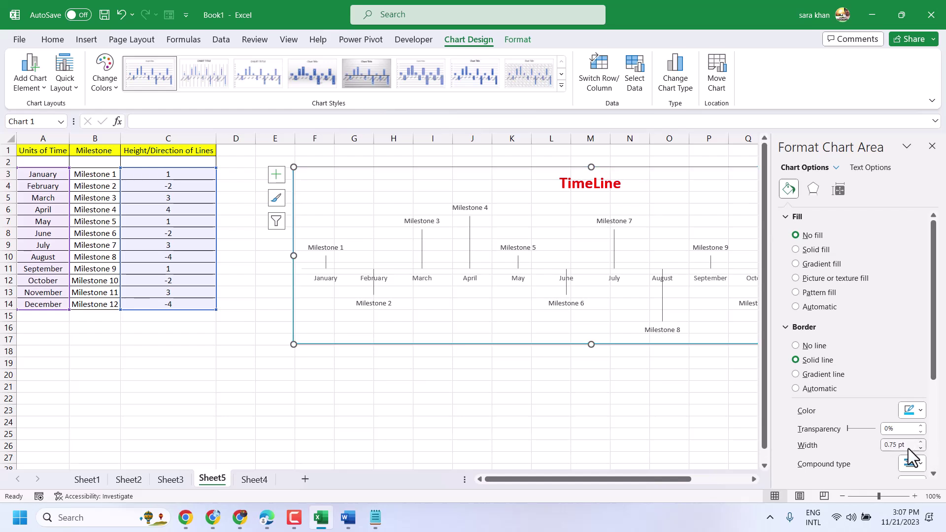
- Leave the chart area formatting and close the formatting options
{"action": "left_click", "coordinate": [442, 380]}
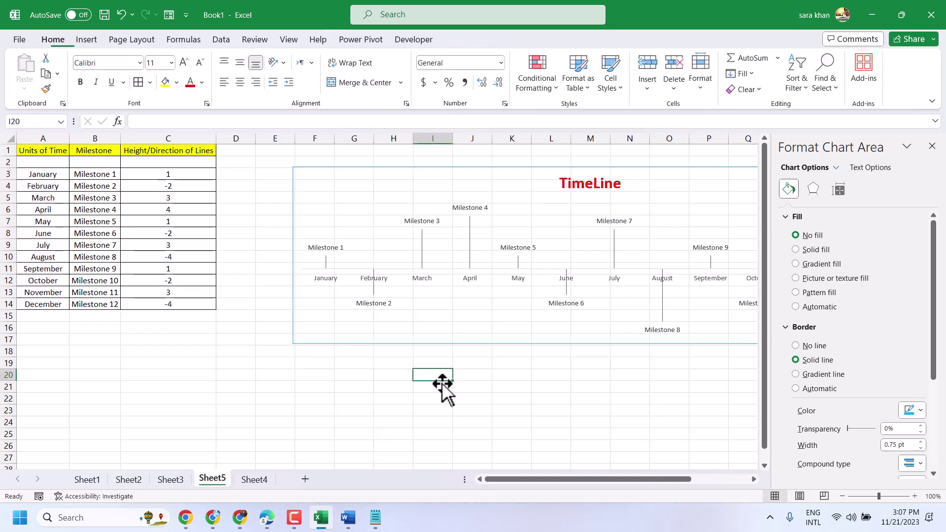
{"action": "left_click", "coordinate": [441, 261]}
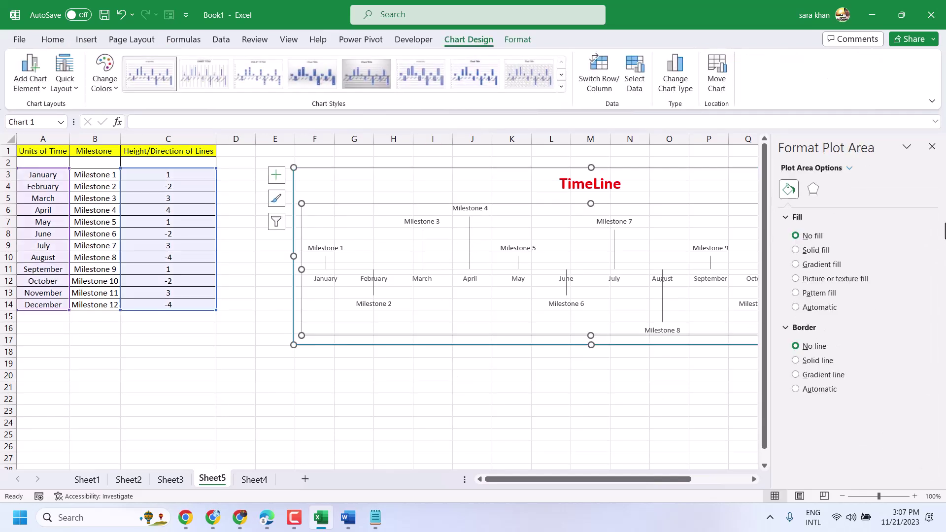
{"action": "left_click", "coordinate": [932, 147]}
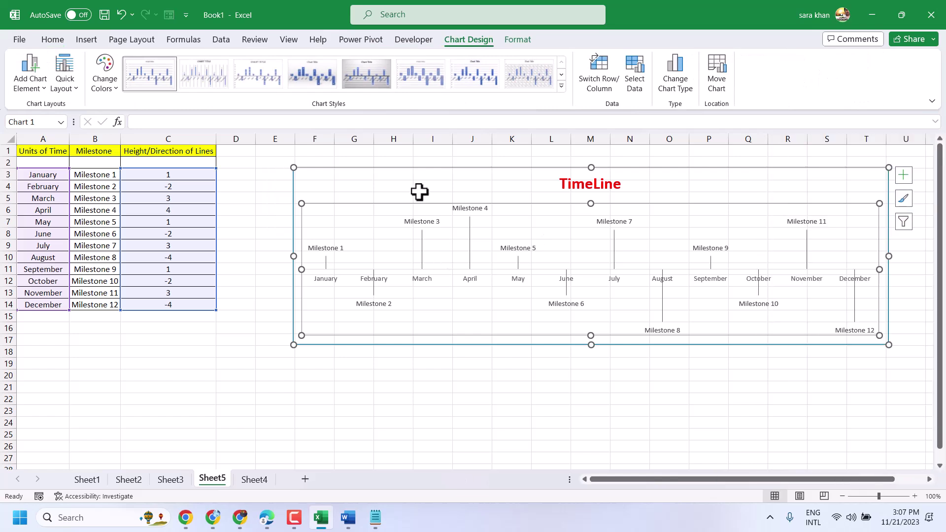
{"action": "left_click", "coordinate": [781, 268]}
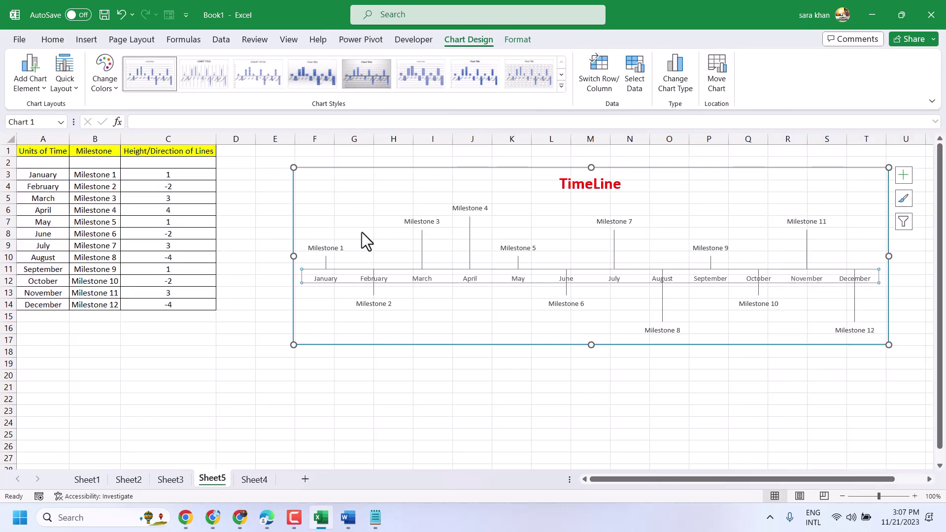
{"action": "left_click", "coordinate": [423, 221]}
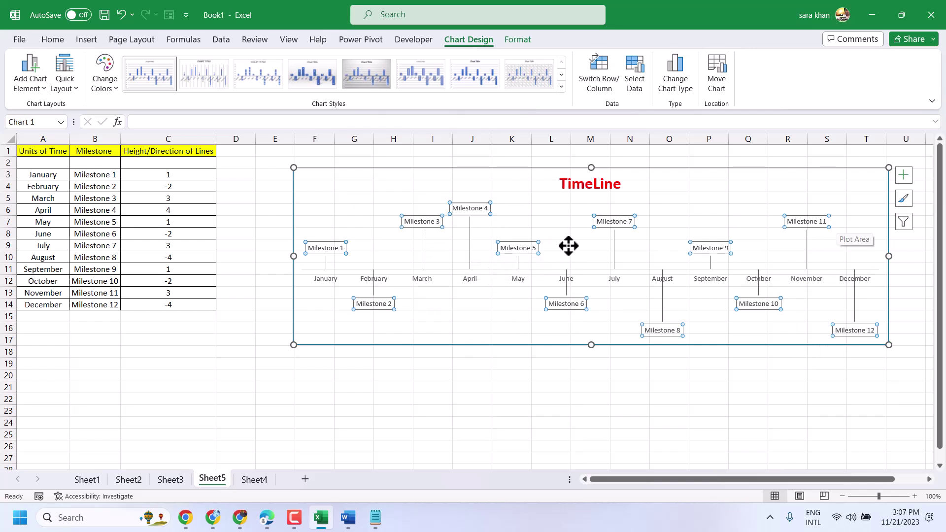
{"action": "left_click", "coordinate": [535, 387]}
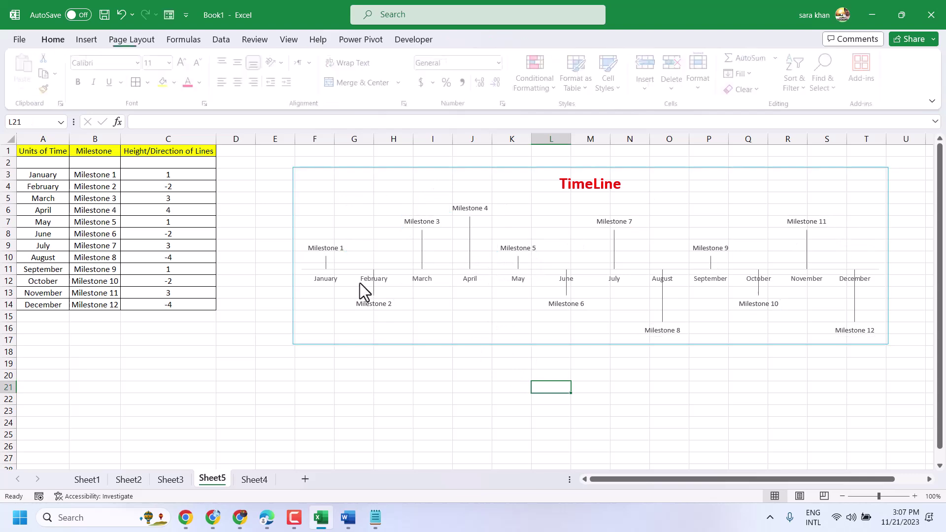
- Give the chart's horizontal month axis a solid green line
{"action": "left_click", "coordinate": [345, 279]}
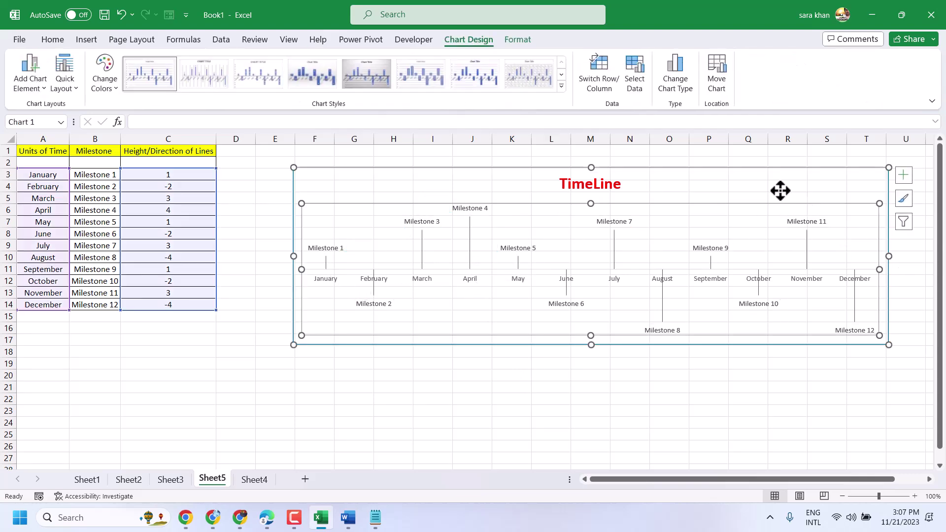
{"action": "left_click", "coordinate": [697, 273]}
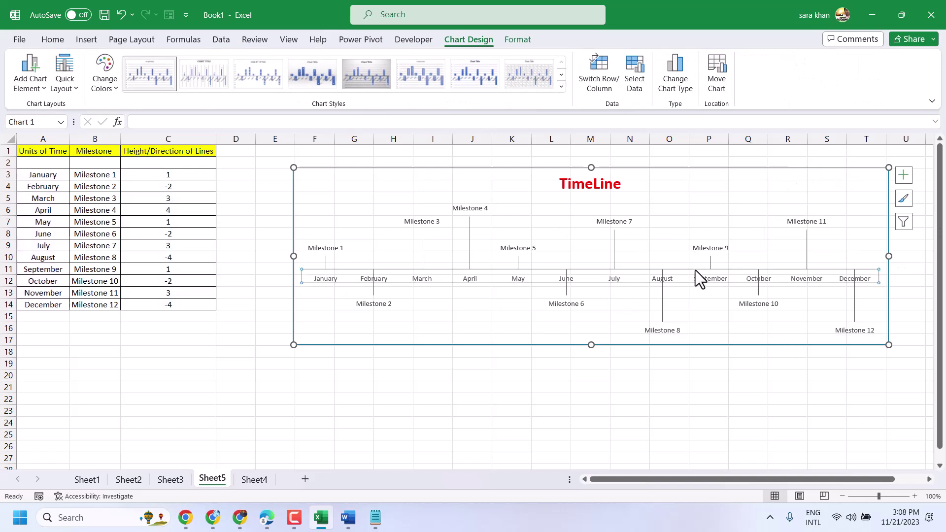
{"action": "double_click", "coordinate": [780, 269]}
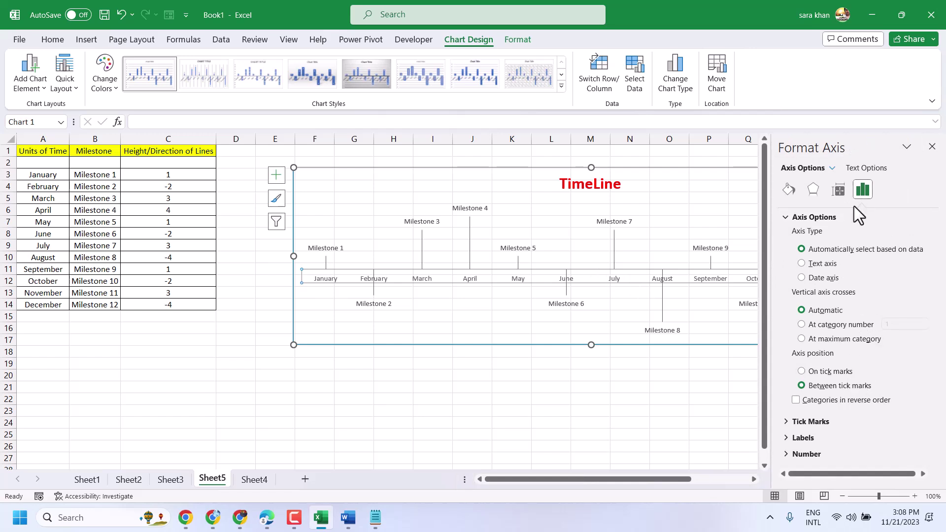
{"action": "left_click", "coordinate": [789, 188]}
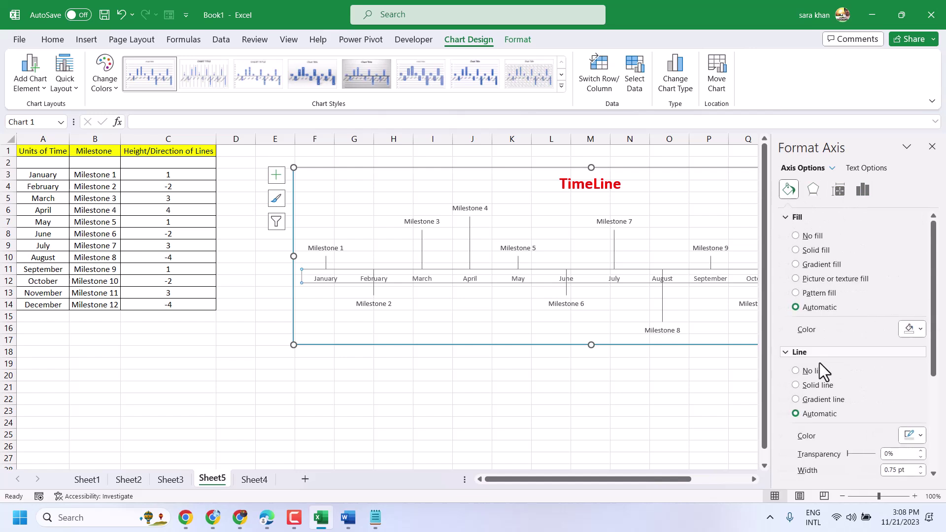
{"action": "left_click", "coordinate": [823, 385]}
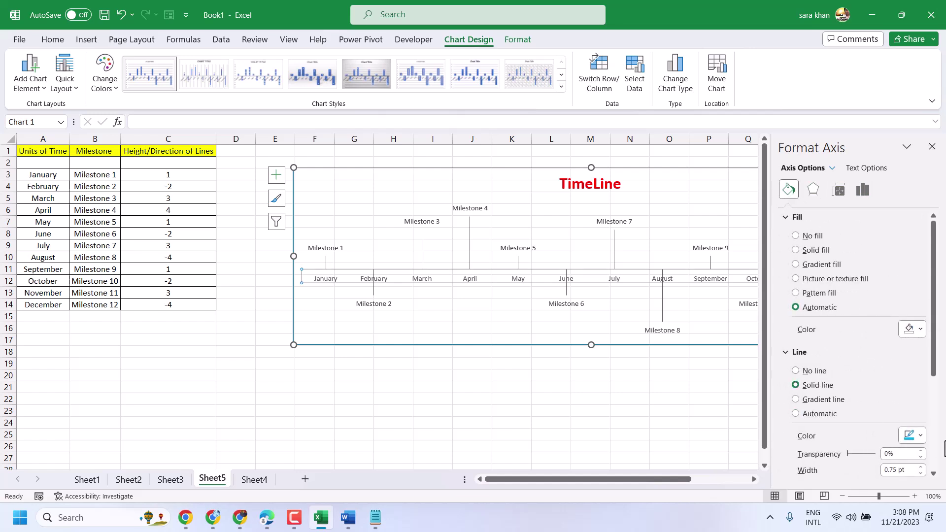
{"action": "left_click", "coordinate": [919, 436]}
{"action": "left_click", "coordinate": [900, 401]}
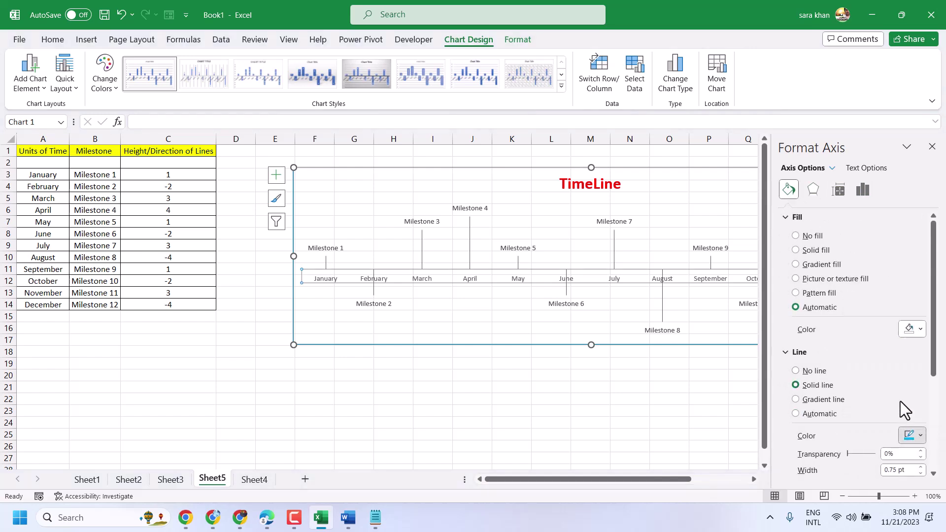
- Set the month axis line's width to 2 pt
{"action": "scroll", "coordinate": [891, 389], "scroll_direction": "down", "scroll_amount": 2}
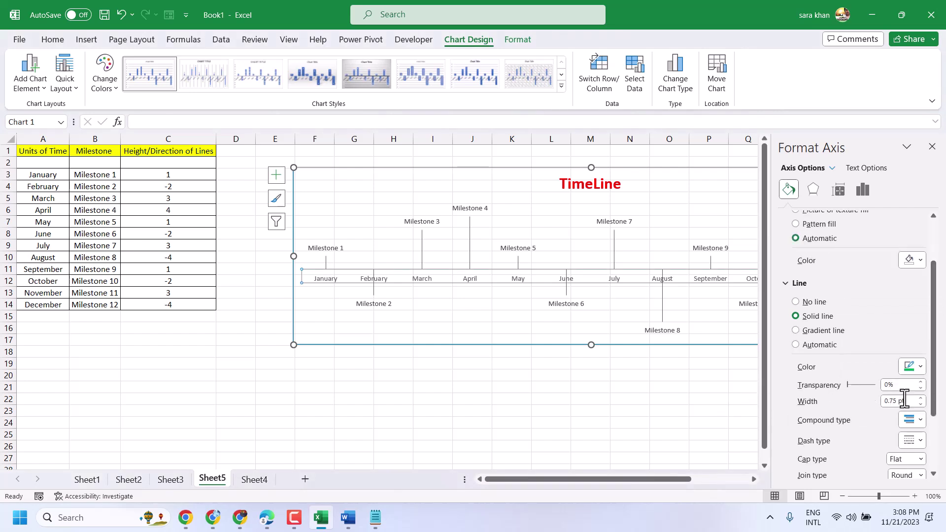
{"action": "left_click", "coordinate": [920, 398]}
{"action": "left_click", "coordinate": [920, 398]}
{"action": "left_click", "coordinate": [920, 398]}
{"action": "left_click", "coordinate": [920, 397]}
{"action": "left_click", "coordinate": [521, 300]}
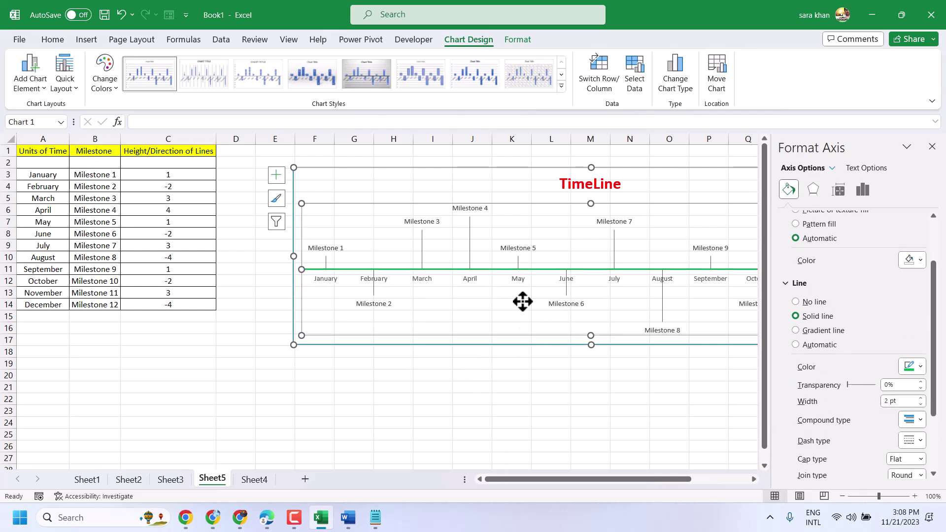
- Give the milestone error bars a solid line in dark gold
{"action": "left_click", "coordinate": [469, 232]}
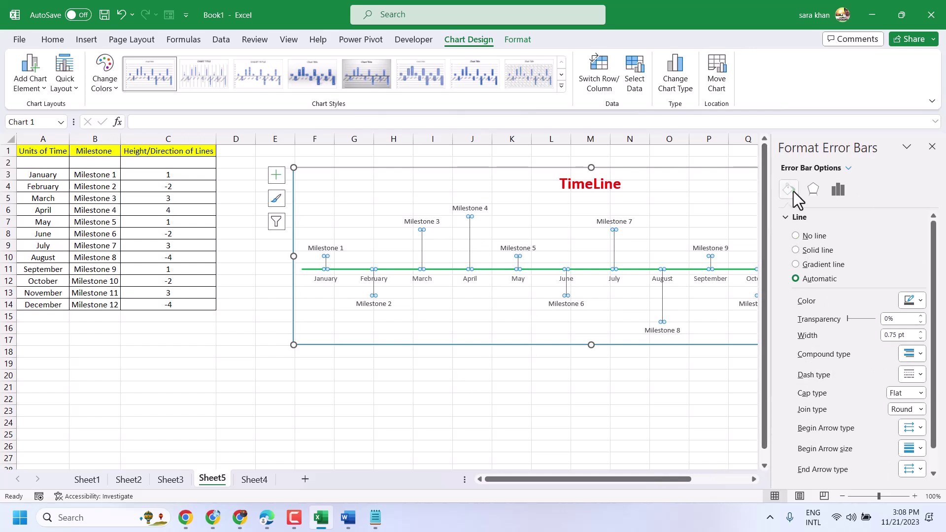
{"action": "left_click", "coordinate": [820, 251]}
{"action": "left_click", "coordinate": [920, 301]}
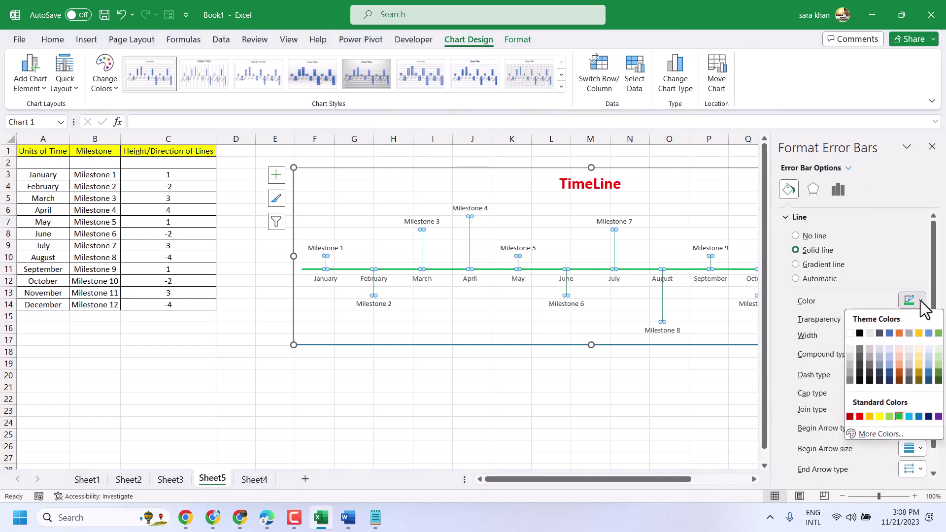
{"action": "left_click", "coordinate": [918, 379]}
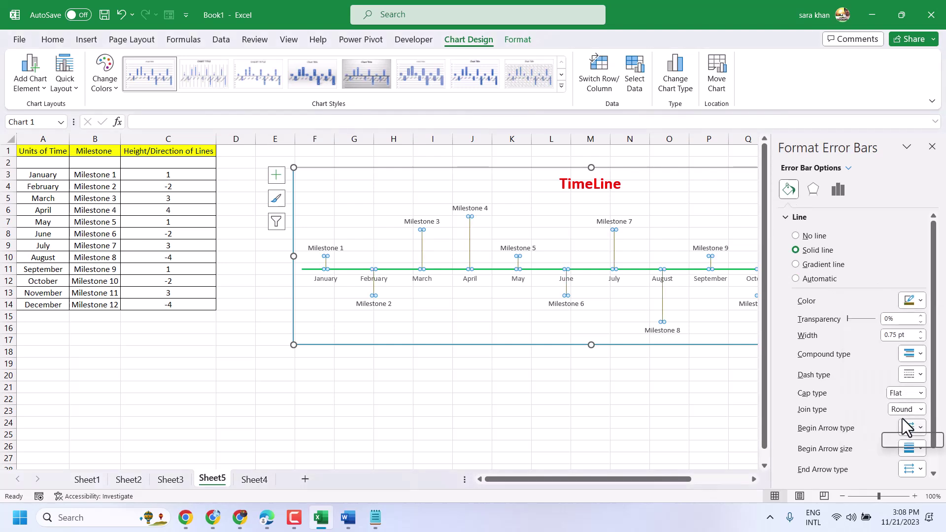
- Set the milestone error bars' line width to 1.75 pt and close the formatting options
{"action": "left_click", "coordinate": [920, 332]}
{"action": "left_click", "coordinate": [920, 332]}
{"action": "left_click", "coordinate": [920, 331]}
{"action": "left_click", "coordinate": [920, 332]}
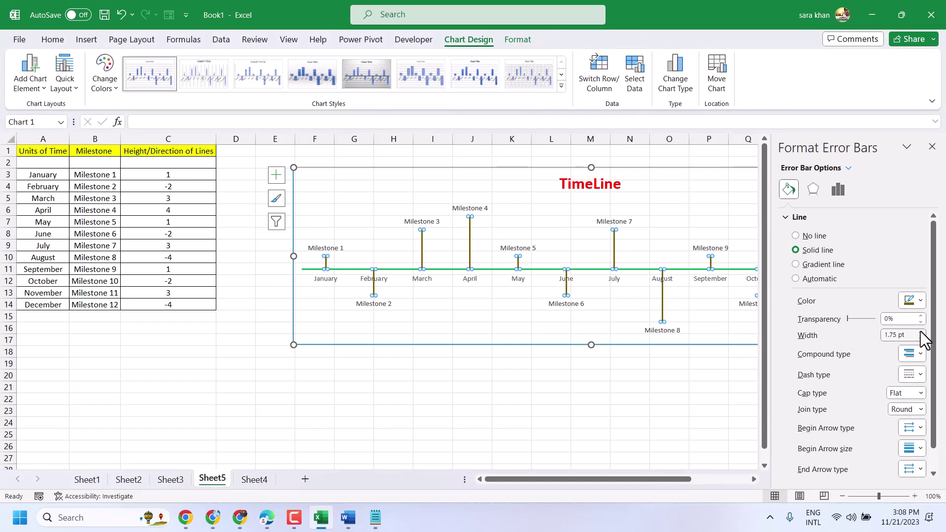
{"action": "left_click", "coordinate": [565, 408]}
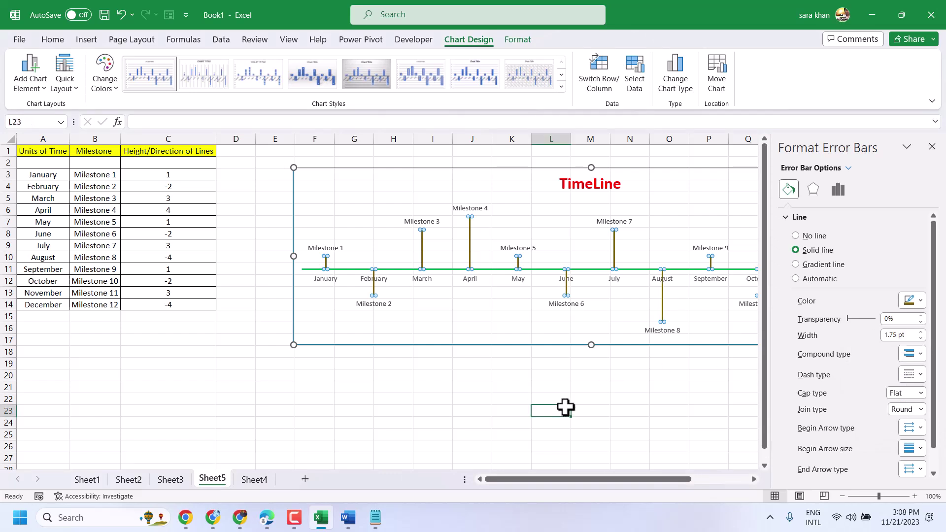
{"action": "left_click", "coordinate": [932, 147]}
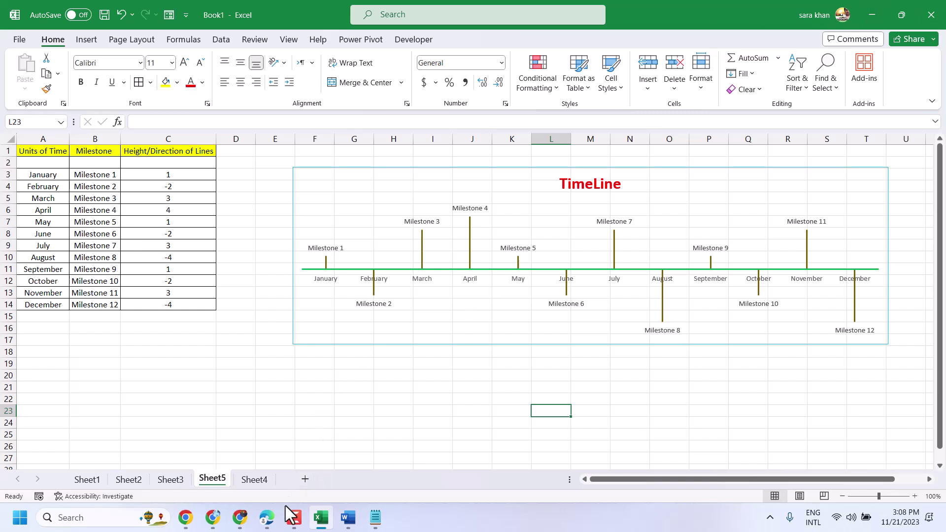
- Switch to Notepad, maximize its window and look through the list of Excel tutorial titles
{"action": "left_click", "coordinate": [294, 522]}
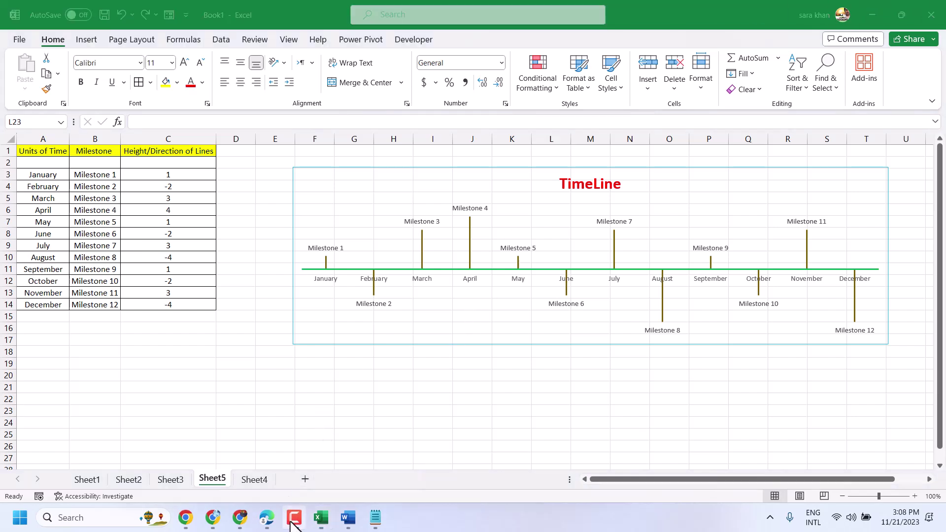
{"action": "left_click", "coordinate": [374, 519]}
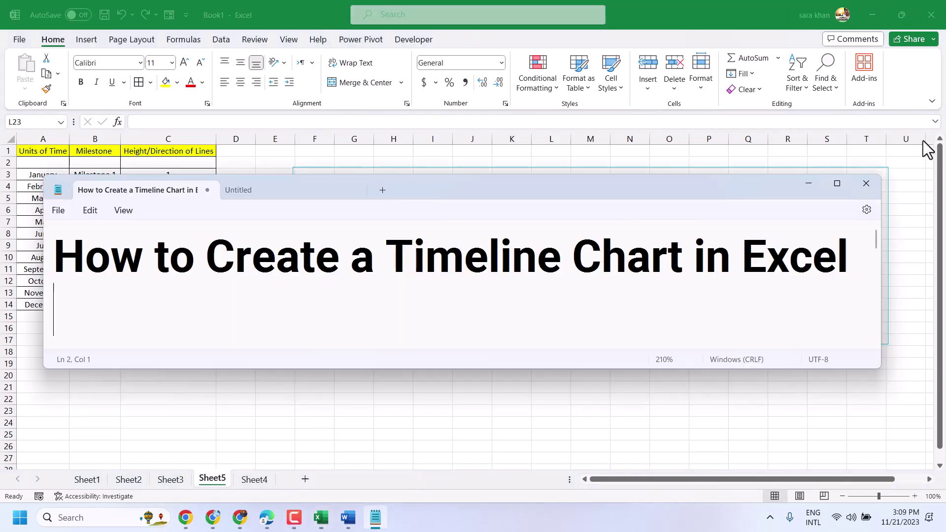
{"action": "left_click", "coordinate": [835, 184]}
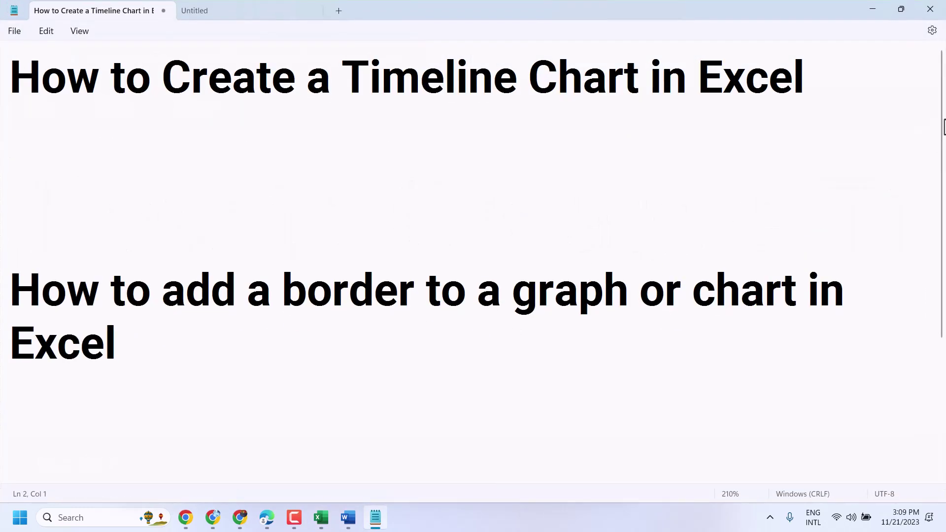
{"action": "scroll", "coordinate": [941, 120], "scroll_direction": "down", "scroll_amount": 2}
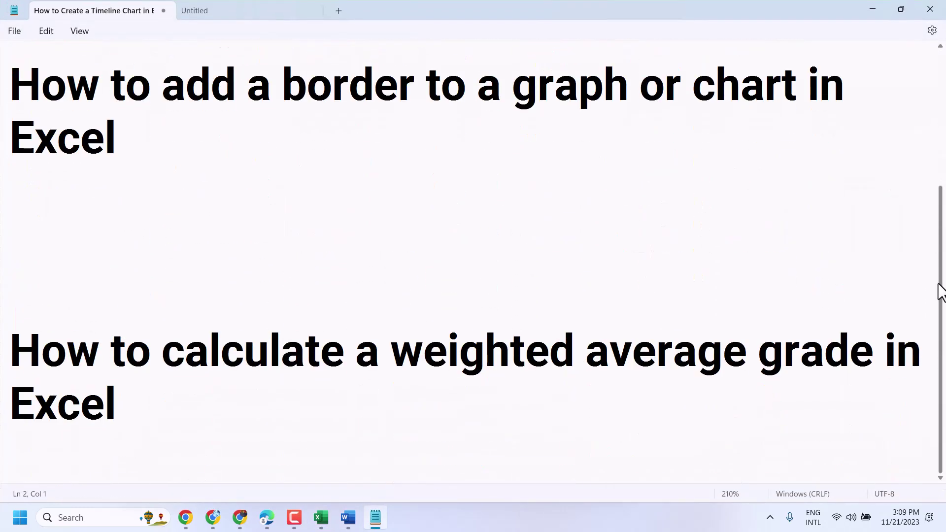
{"action": "scroll", "coordinate": [939, 293], "scroll_direction": "up", "scroll_amount": 2}
{"action": "scroll", "coordinate": [943, 322], "scroll_direction": "down", "scroll_amount": 2}
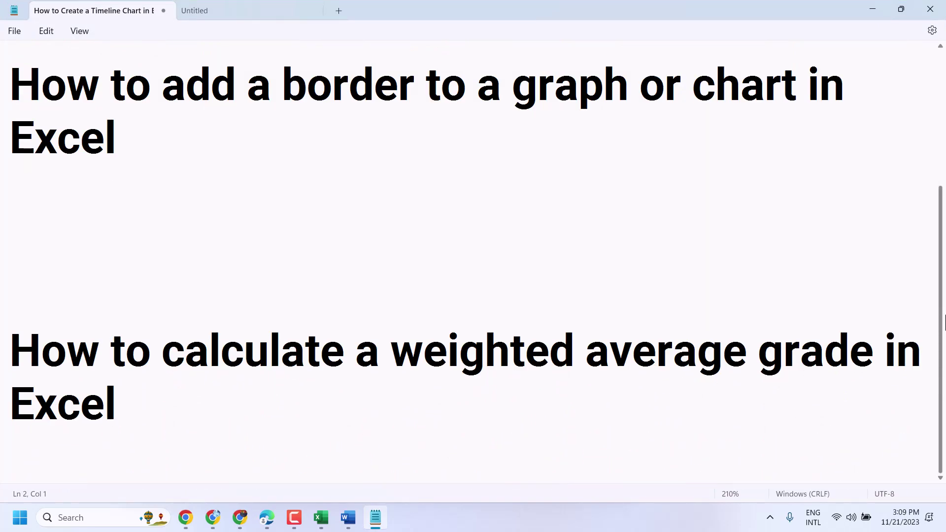